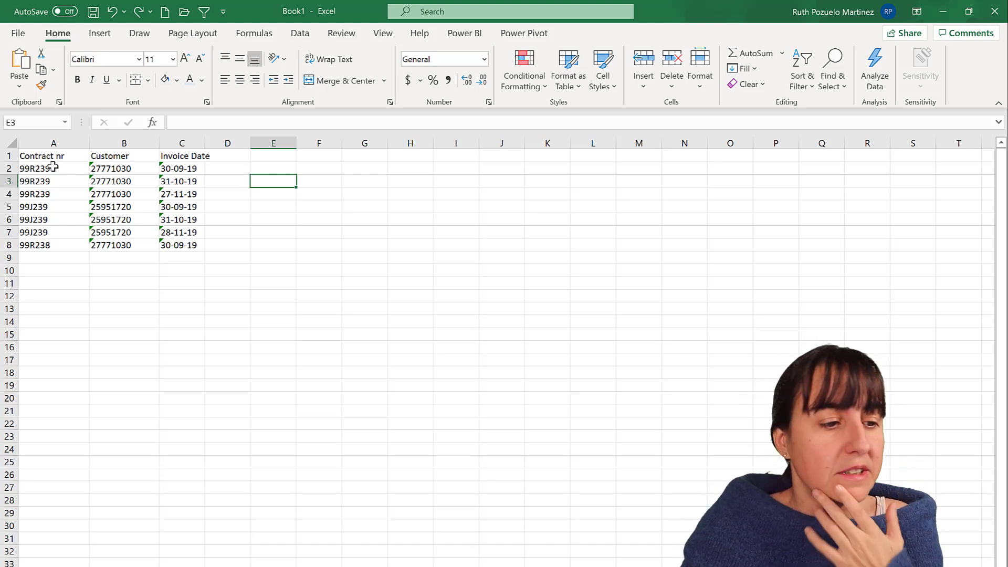
# Shade the 99R239 rows A2:C4 light blue and fill their latest date, C4 (27-11-19), gold.
pyautogui.moveTo(50, 168); pyautogui.dragTo(176, 198)
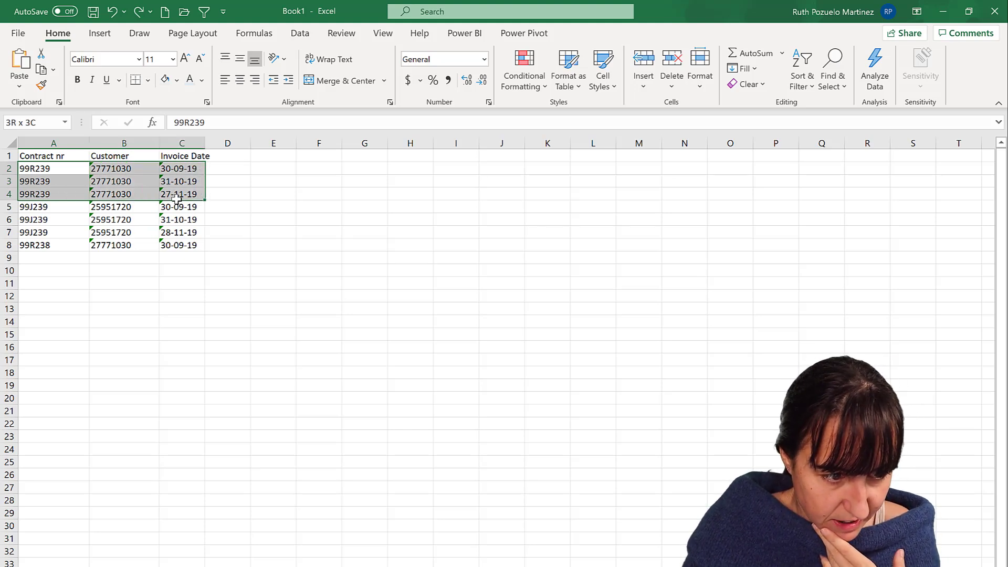
pyautogui.click(191, 84)
pyautogui.hotkey('ctrl', 'z')
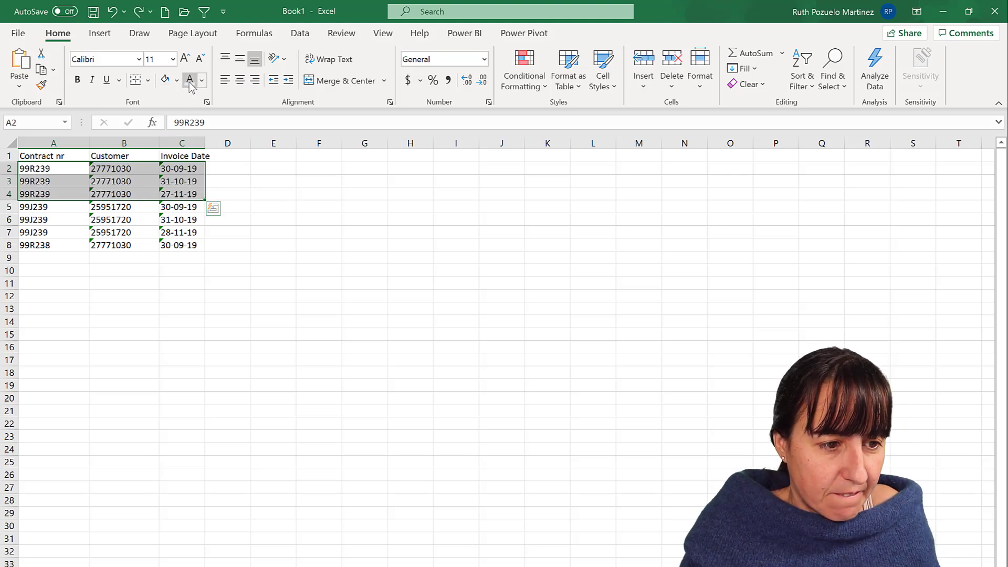
pyautogui.click(177, 80)
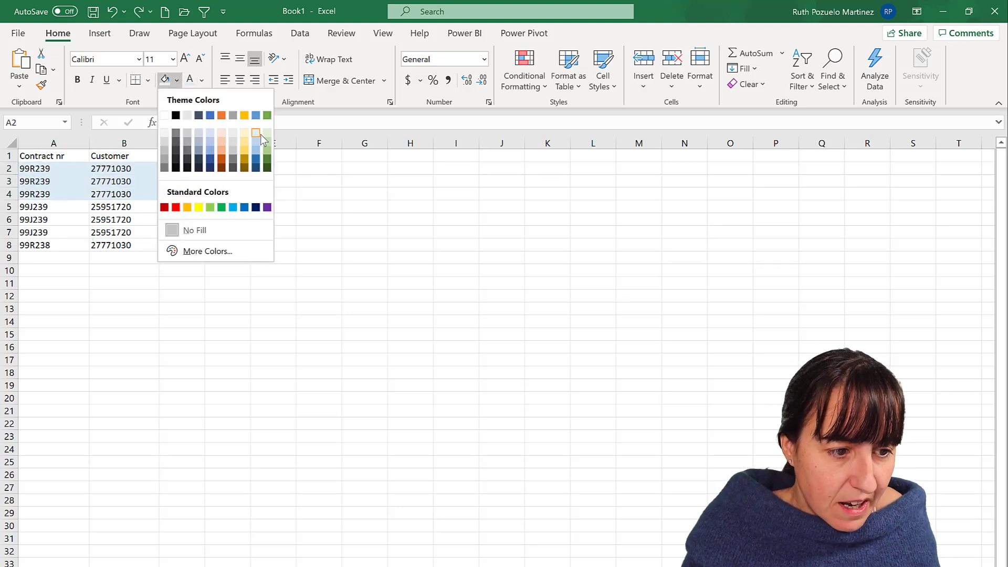
pyautogui.click(255, 133)
pyautogui.moveTo(200, 169); pyautogui.dragTo(204, 197)
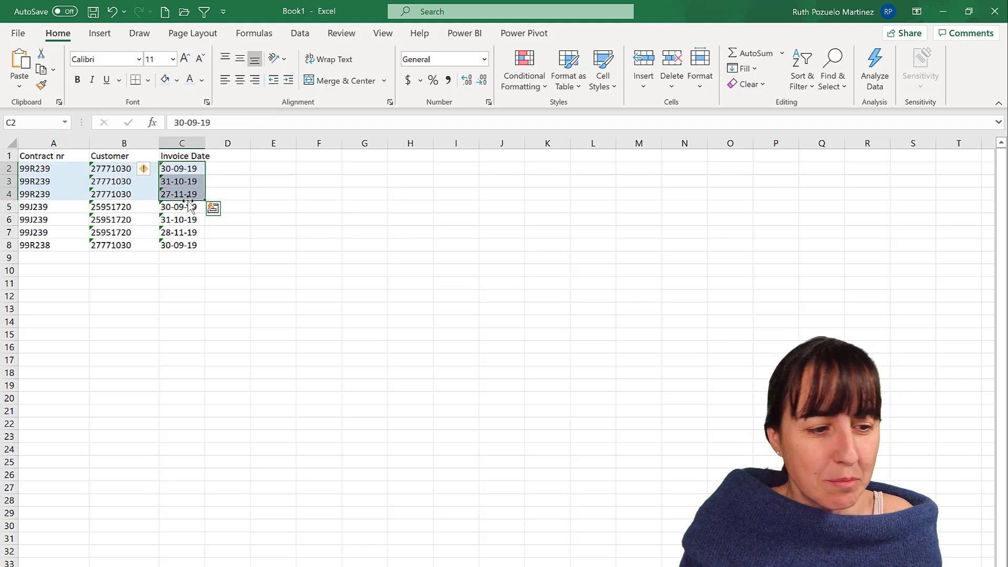
pyautogui.click(179, 193)
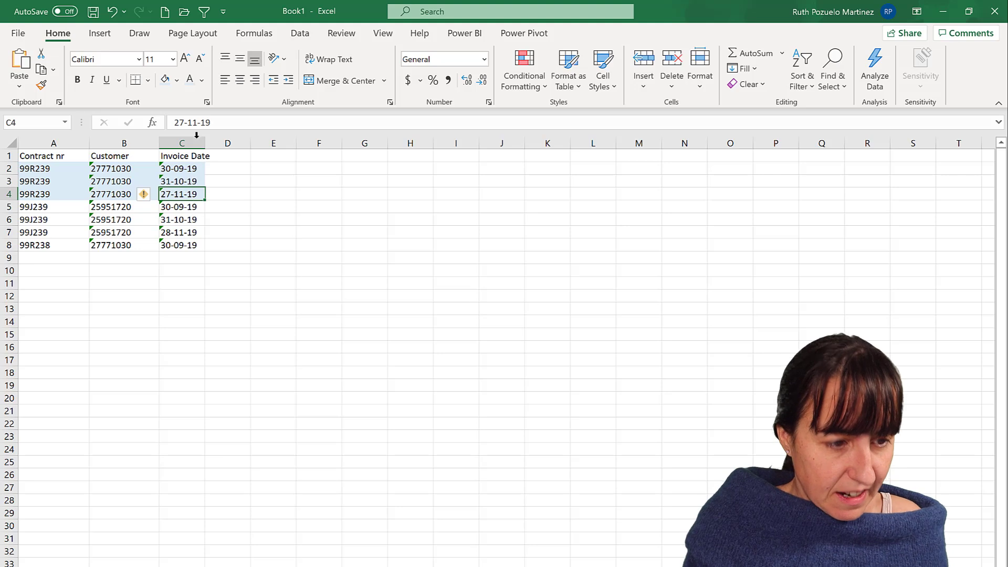
pyautogui.click(177, 80)
pyautogui.click(244, 115)
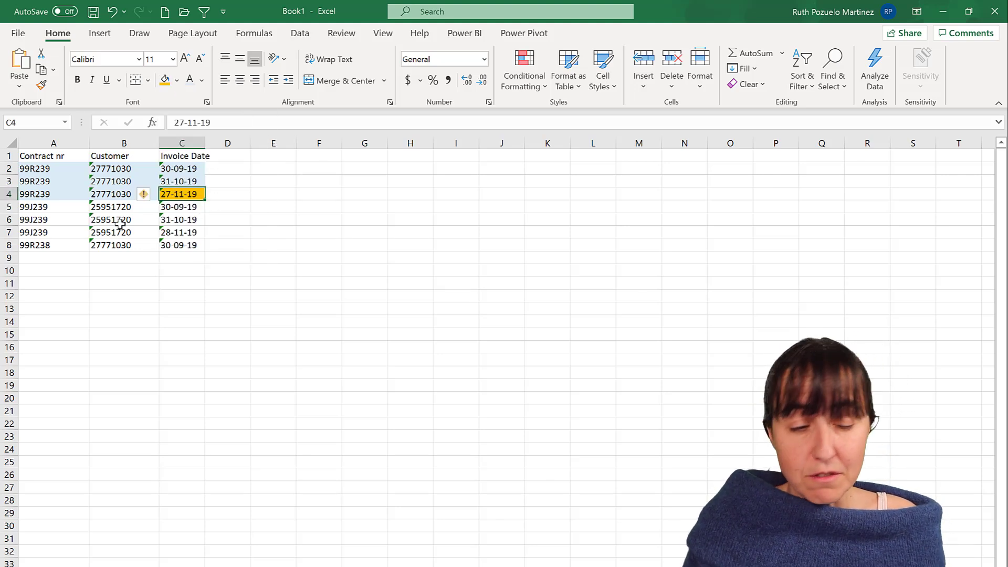
# Shade the 99J239 rows A5:C7 light green and fill their latest date, C7 (28-11-19), gold.
pyautogui.moveTo(51, 210); pyautogui.dragTo(192, 220)
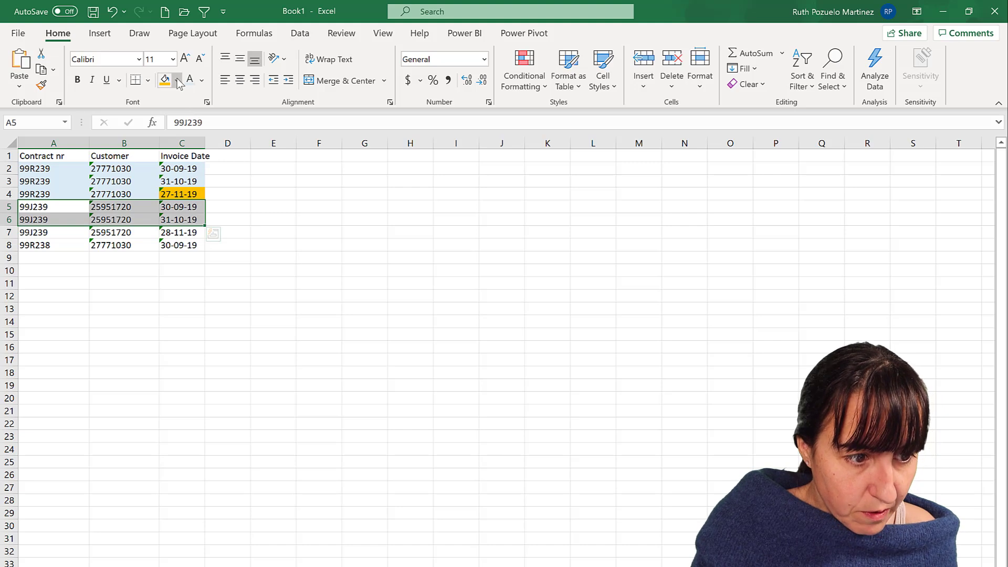
pyautogui.click(177, 80)
pyautogui.click(64, 206)
pyautogui.moveTo(64, 206); pyautogui.dragTo(180, 232)
pyautogui.click(177, 80)
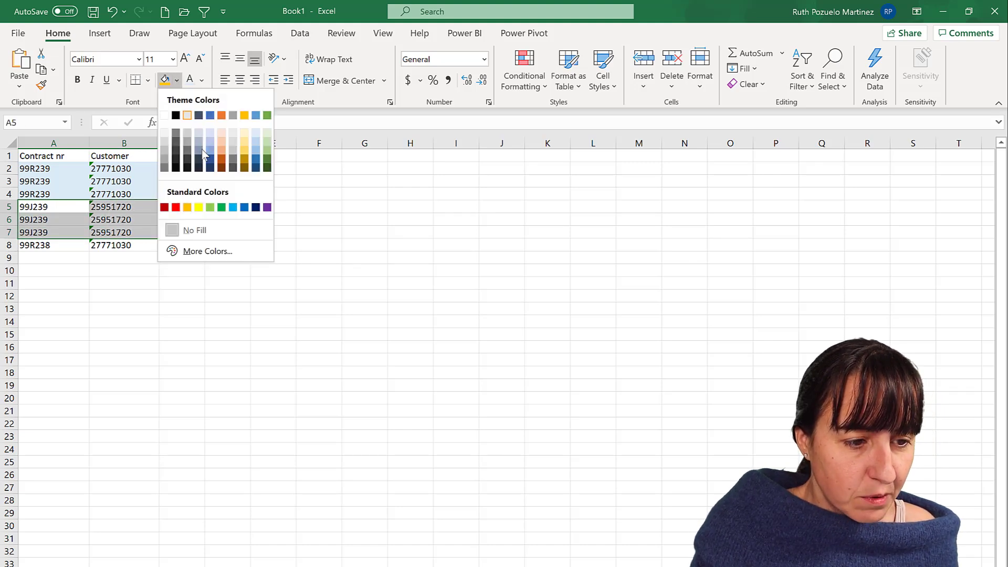
pyautogui.click(267, 134)
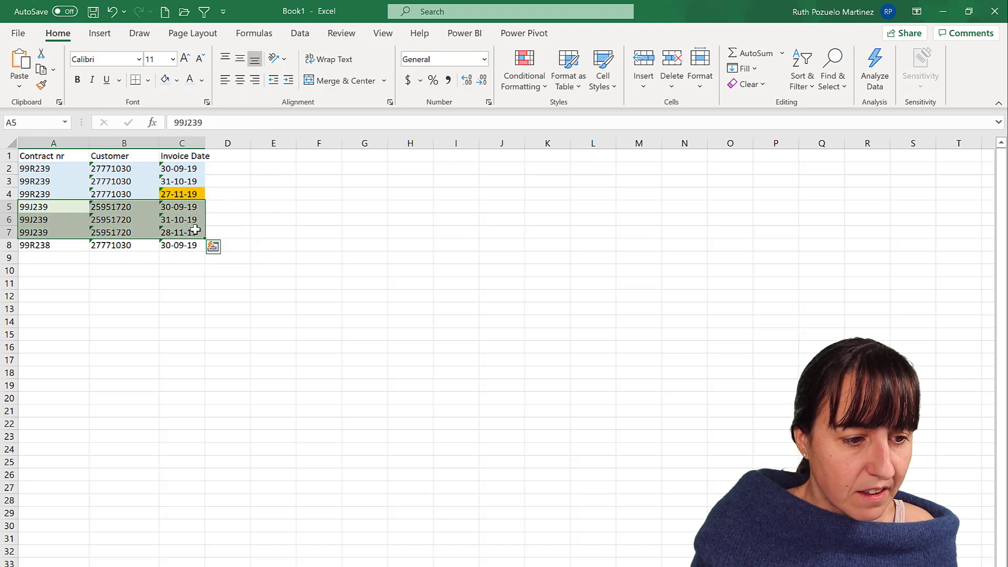
pyautogui.click(197, 230)
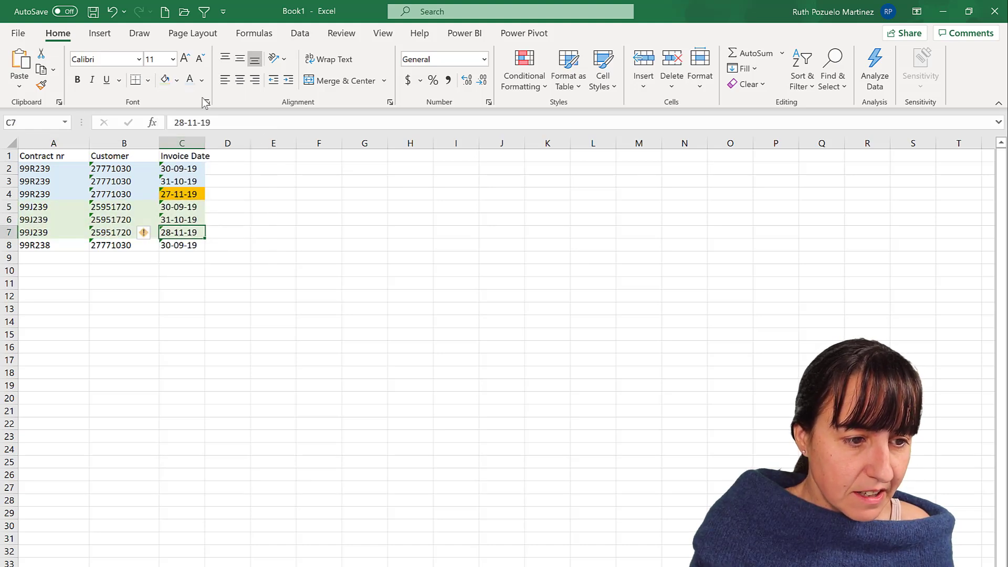
pyautogui.click(177, 80)
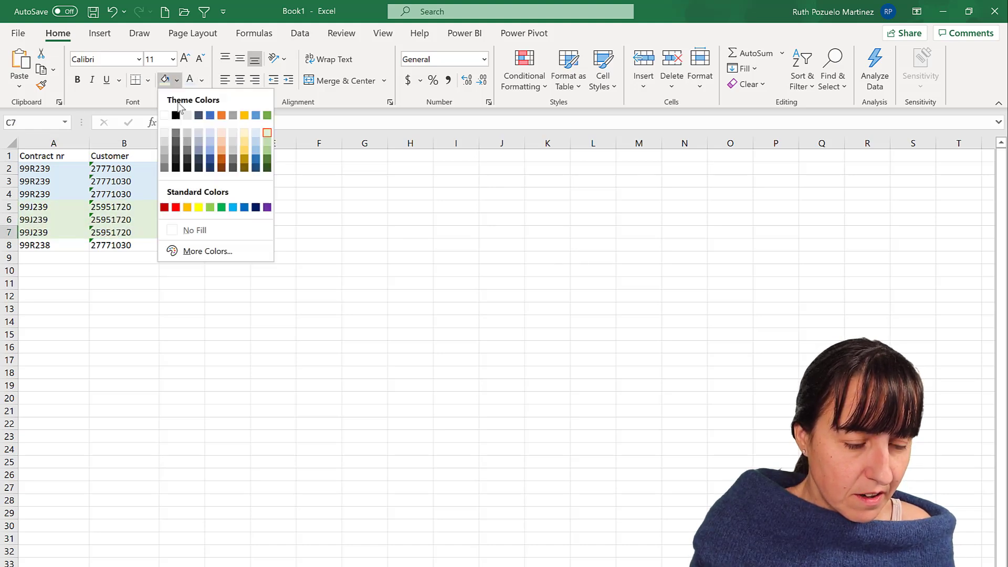
pyautogui.click(247, 117)
pyautogui.moveTo(44, 246); pyautogui.dragTo(162, 240)
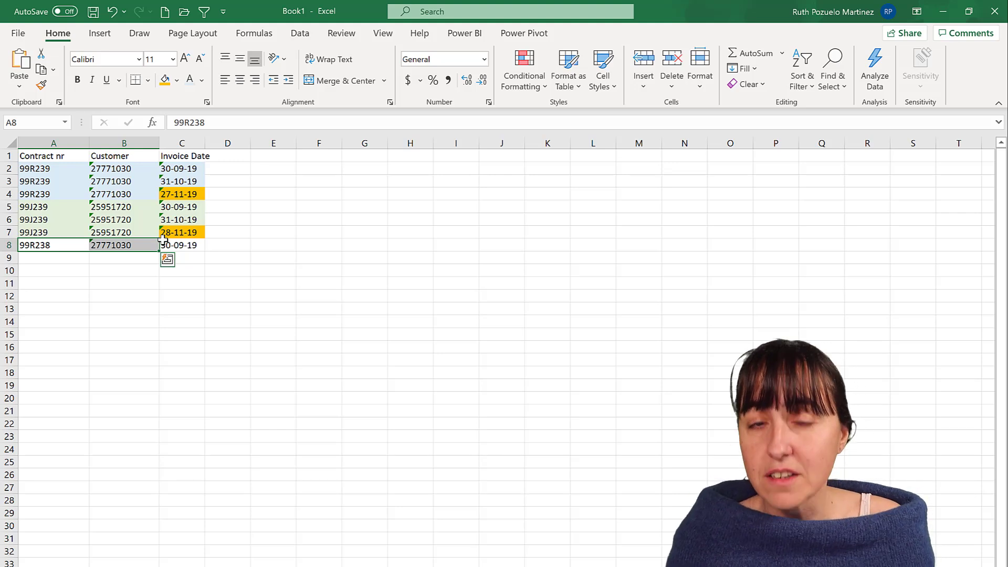
pyautogui.click(407, 221)
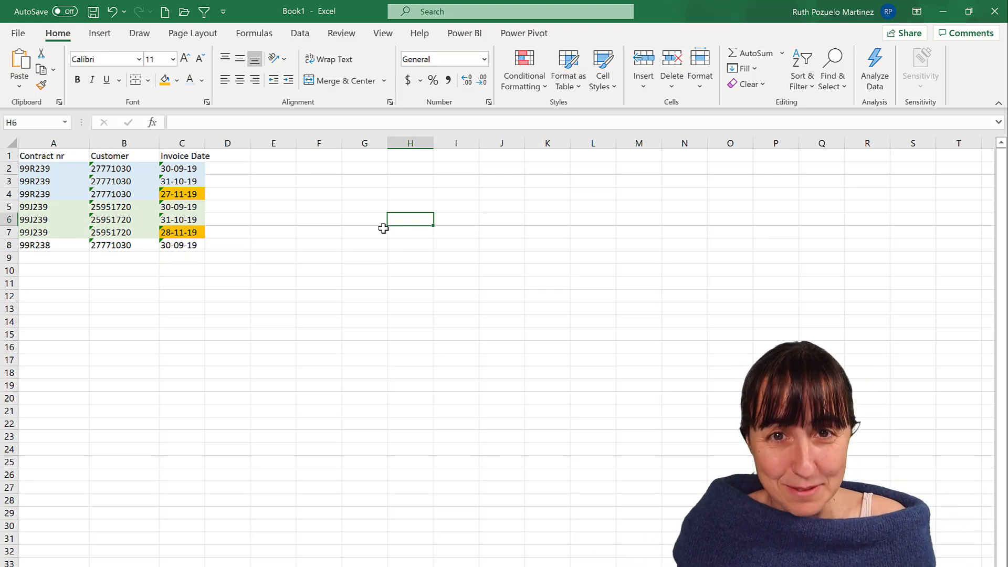
pyautogui.click(350, 230)
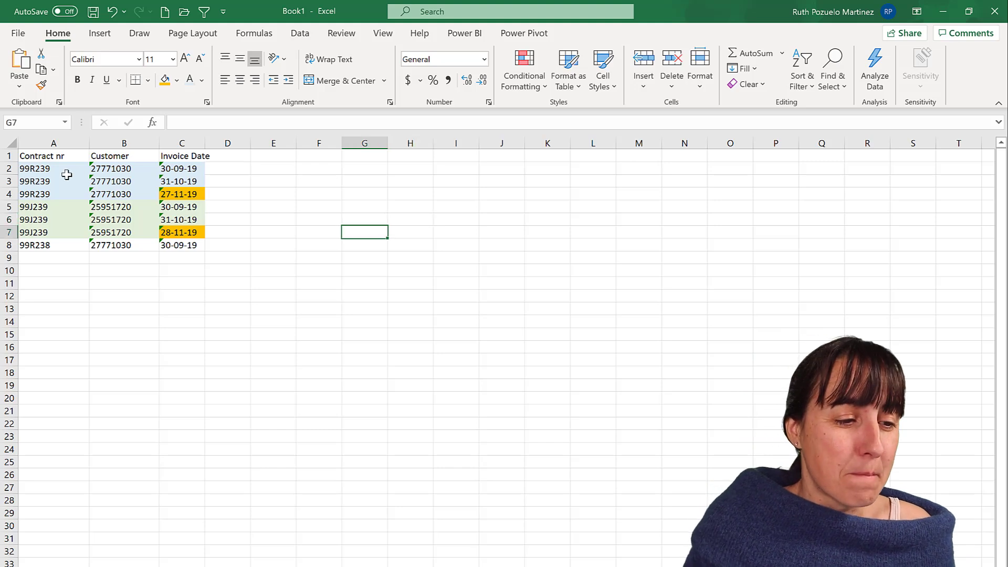
pyautogui.moveTo(53, 167); pyautogui.dragTo(54, 190)
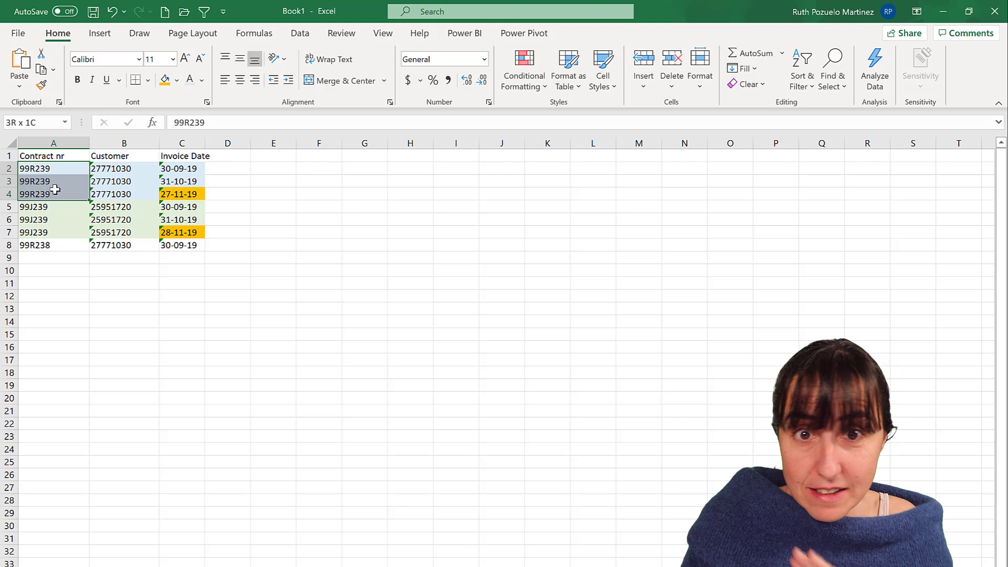
pyautogui.moveTo(55, 190); pyautogui.dragTo(167, 199)
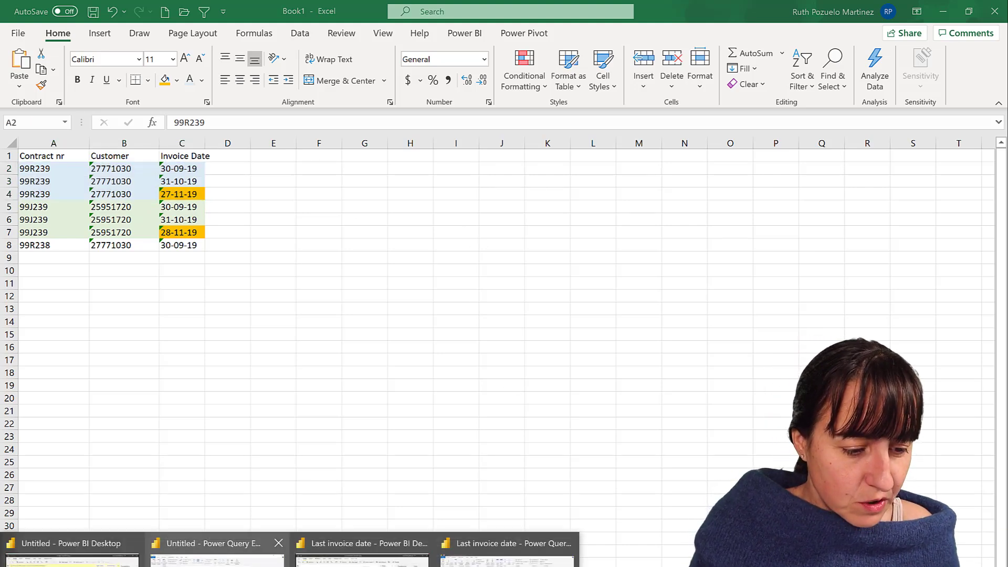
# In Power BI, add a new measure on Table named 'Last inv date =' and start a second formula line.
pyautogui.click(513, 549)
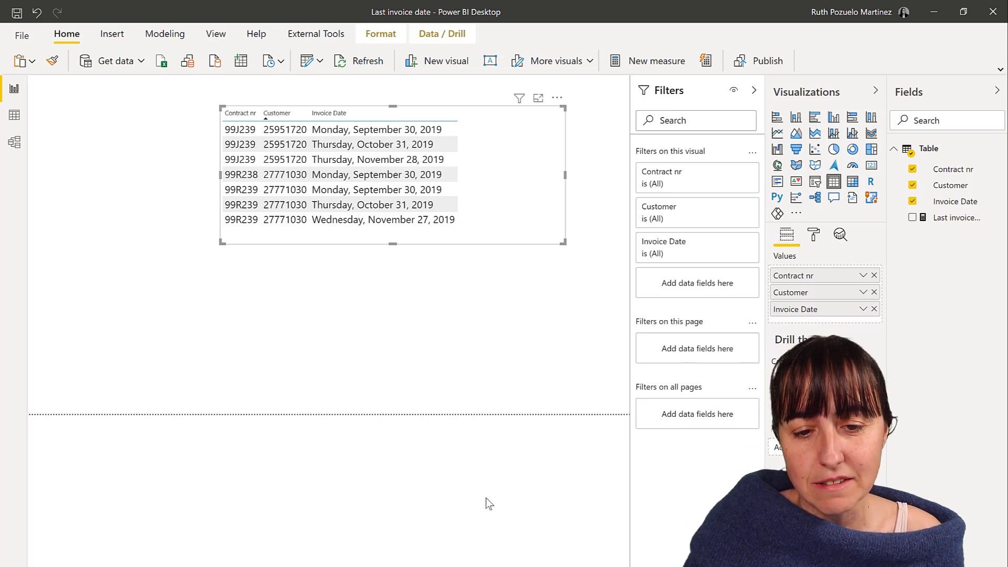
pyautogui.rightClick(938, 152)
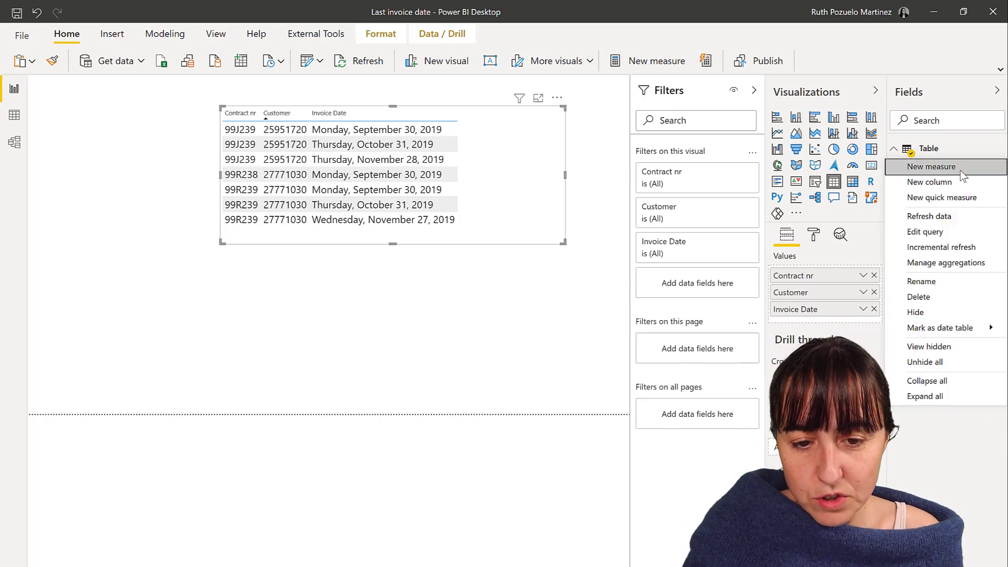
pyautogui.press('Escape')
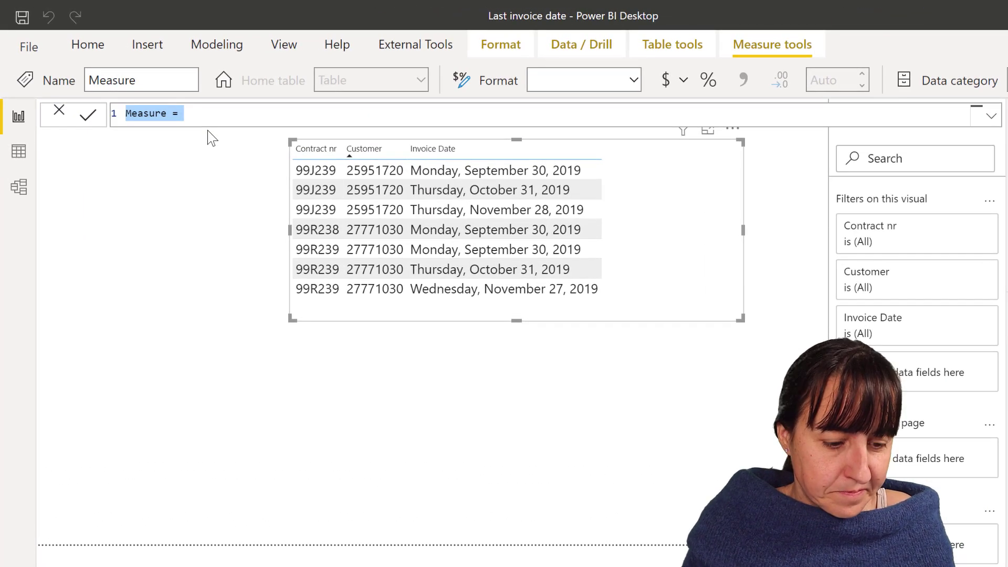
pyautogui.write('Las')
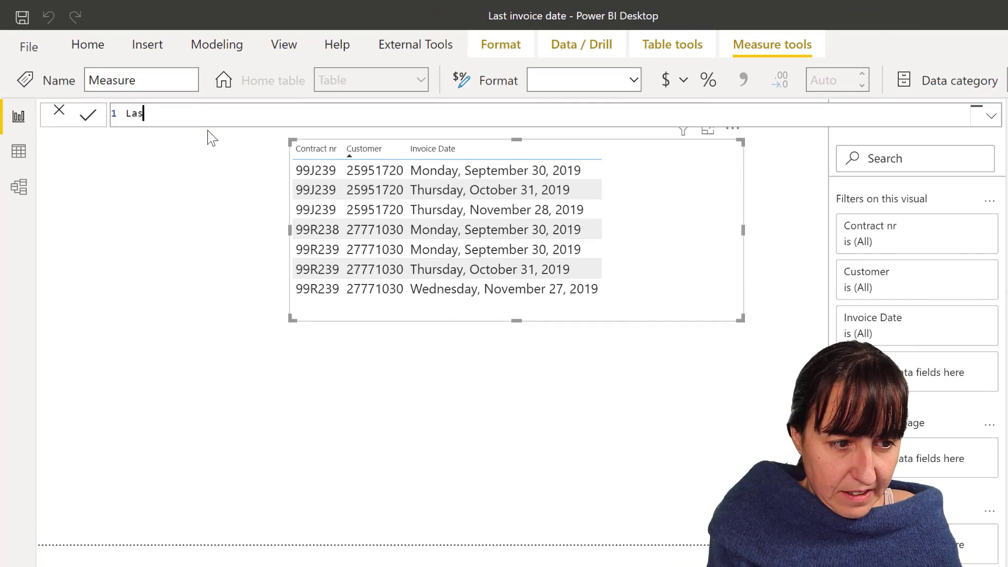
pyautogui.write('t inv date ')
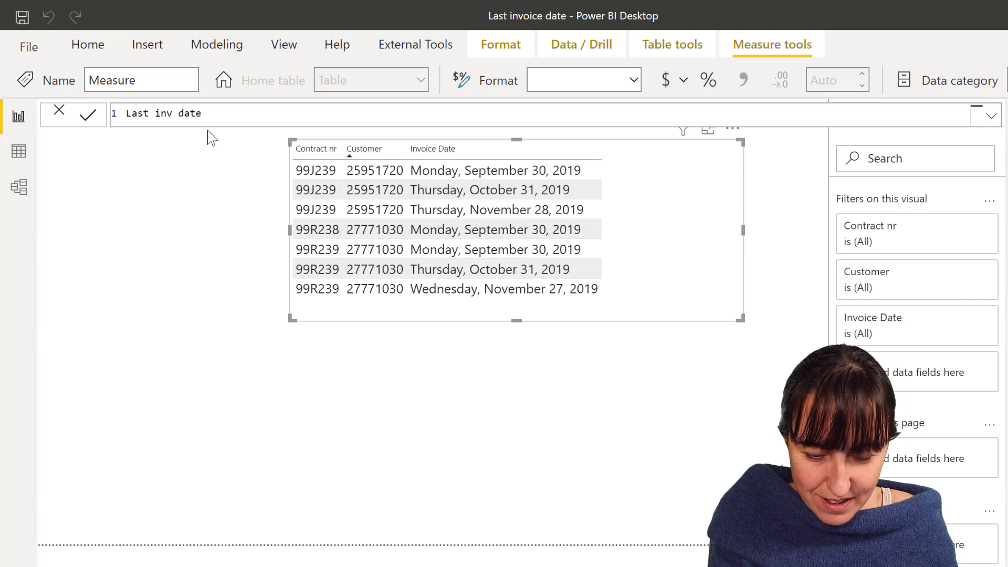
pyautogui.write('=')
pyautogui.hotkey('shift', 'Return')
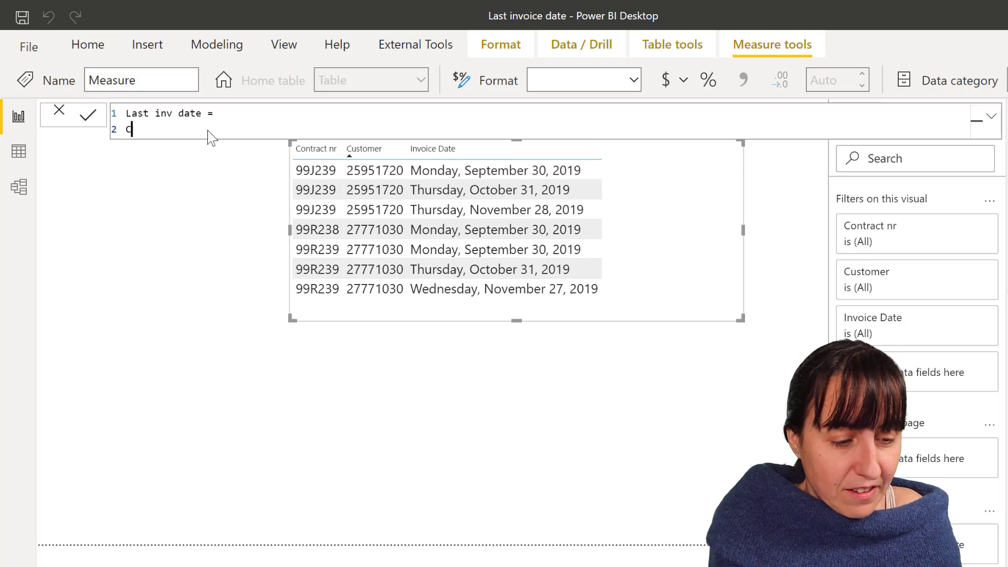
# Insert CALCULATE with blank lines and begin its filter argument as FILTER('Table',.
pyautogui.write('a')
pyautogui.press('Tab')
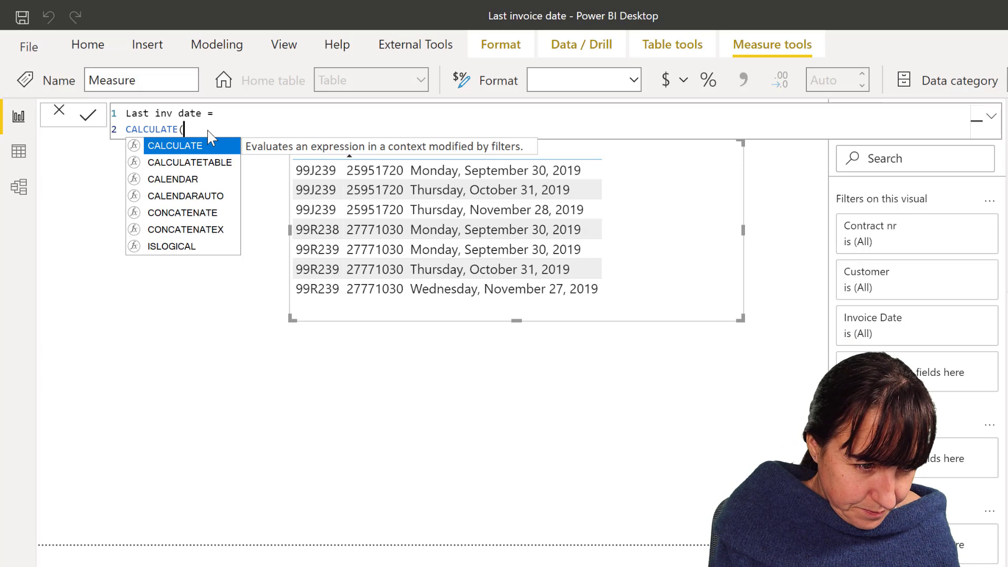
pyautogui.hotkey('shift', 'Return')
pyautogui.hotkey('shift', 'Return')
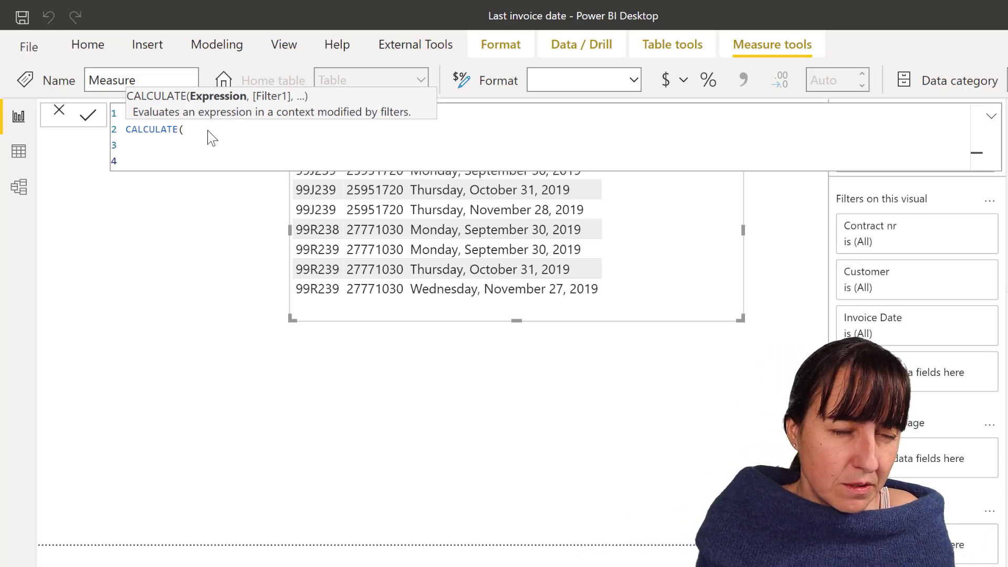
pyautogui.write(',')
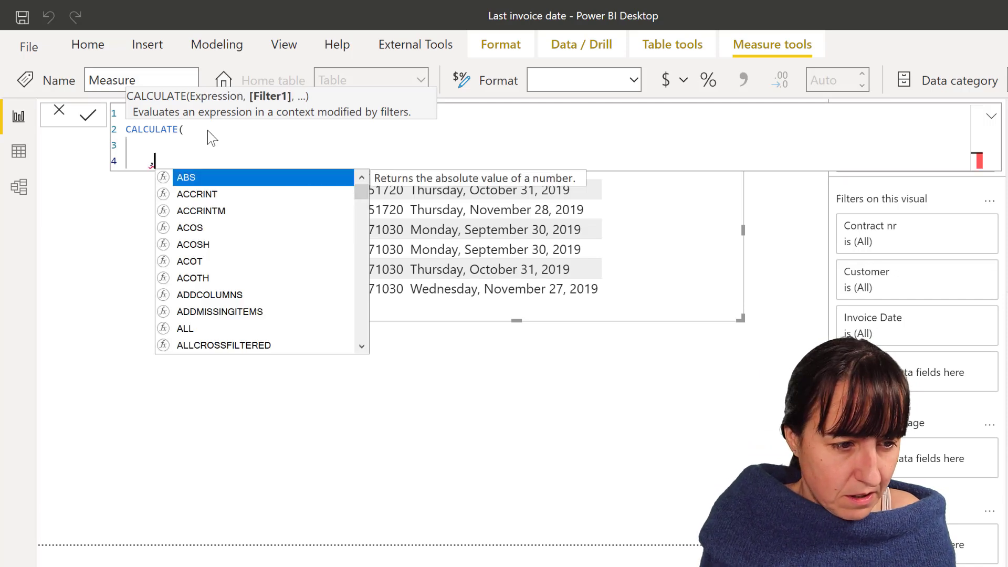
pyautogui.write('v')
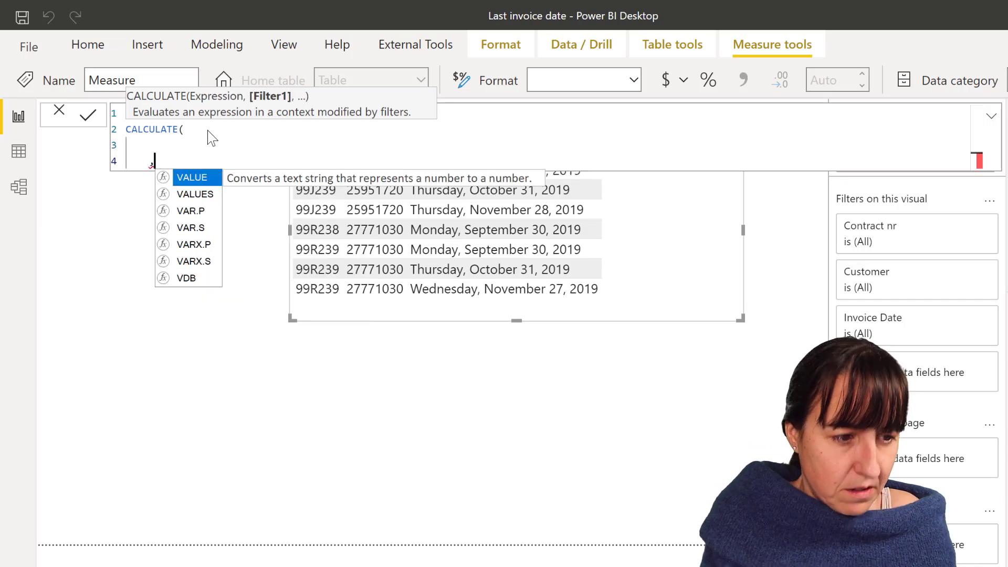
pyautogui.press('BackSpace')
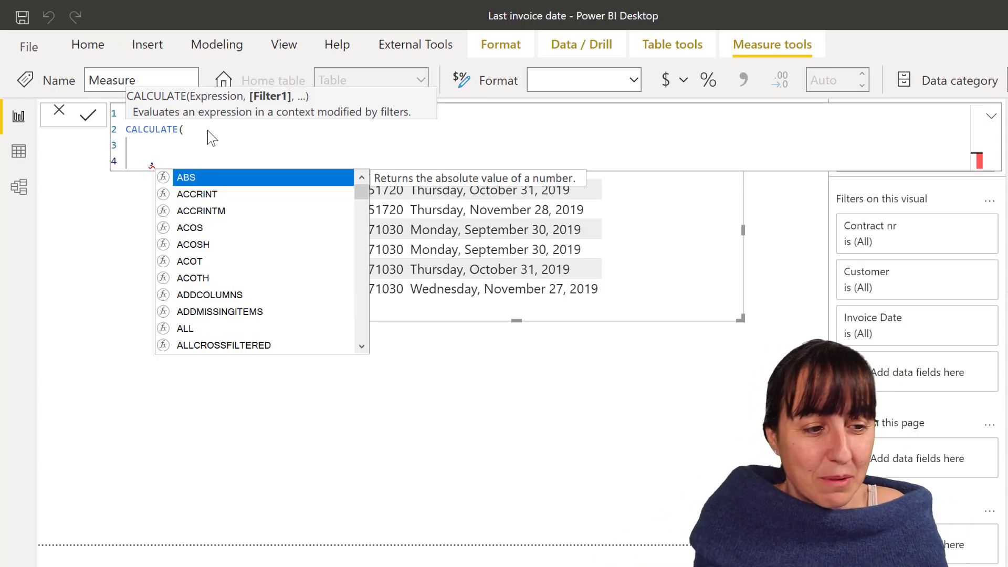
pyautogui.hotkey('shift', 'Return')
pyautogui.write('d')
pyautogui.press('BackSpace')
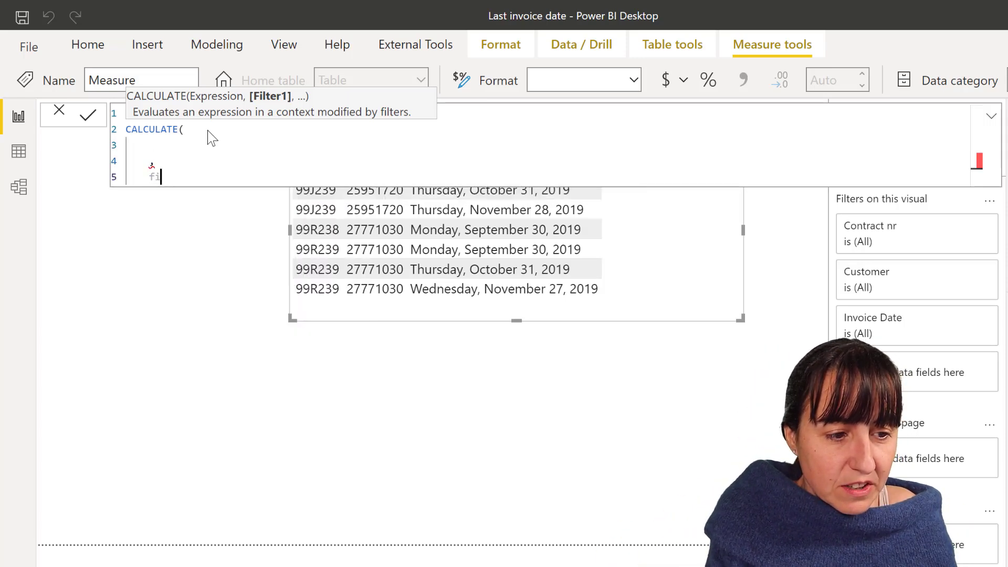
pyautogui.write('filter(')
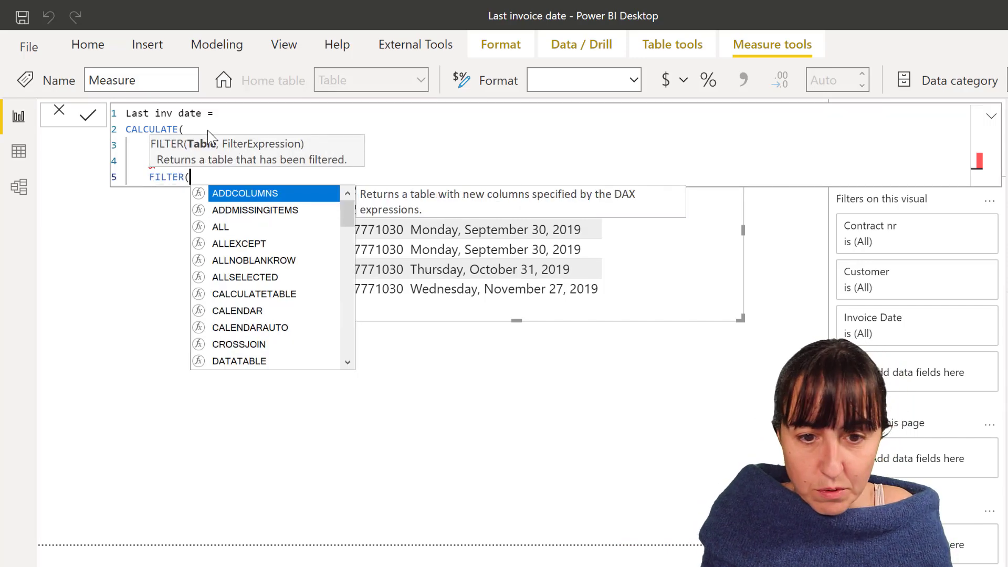
pyautogui.write('Ta')
pyautogui.press('Tab')
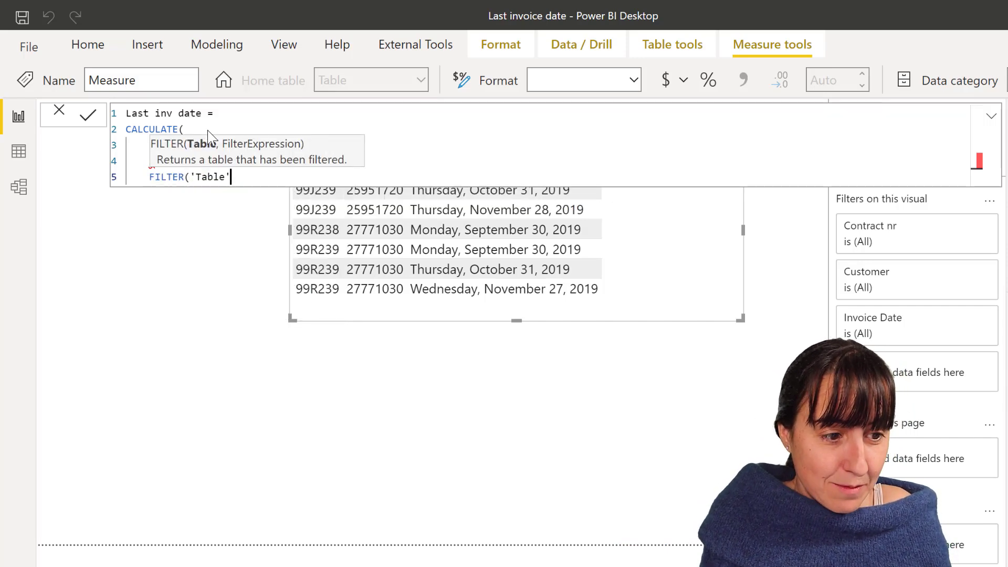
pyautogui.write(',')
pyautogui.hotkey('shift', 'Return')
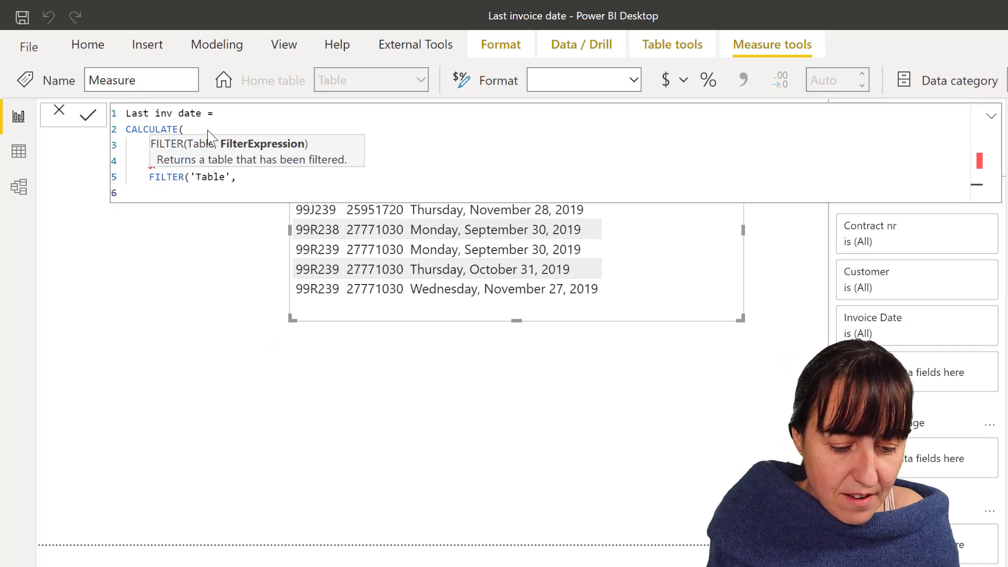
# Add the condition 'Table'[Customer]=SELECTEDVALUE('Table'[Customer]) &&.
pyautogui.write('cu')
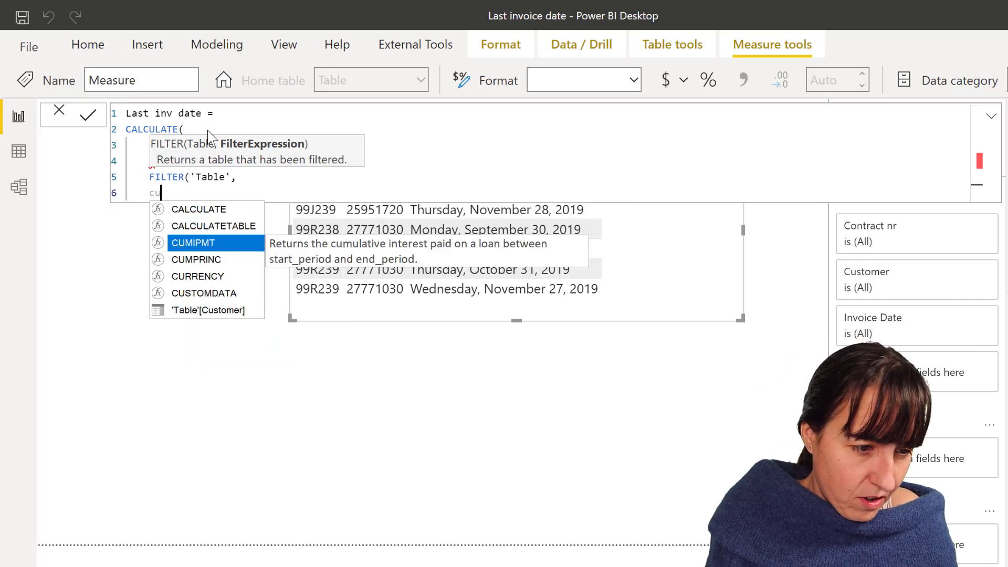
pyautogui.write('st')
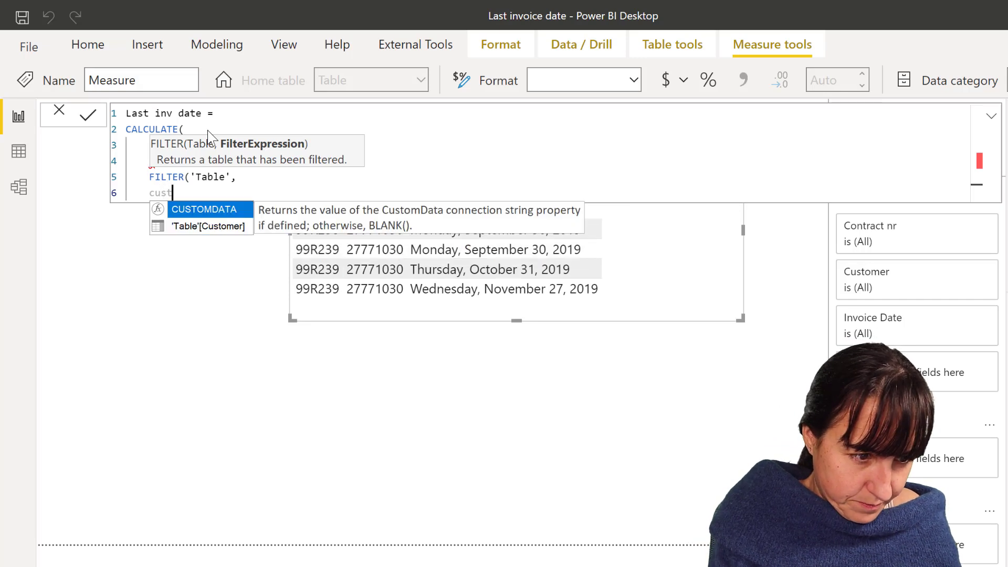
pyautogui.press('Down')
pyautogui.press('Tab')
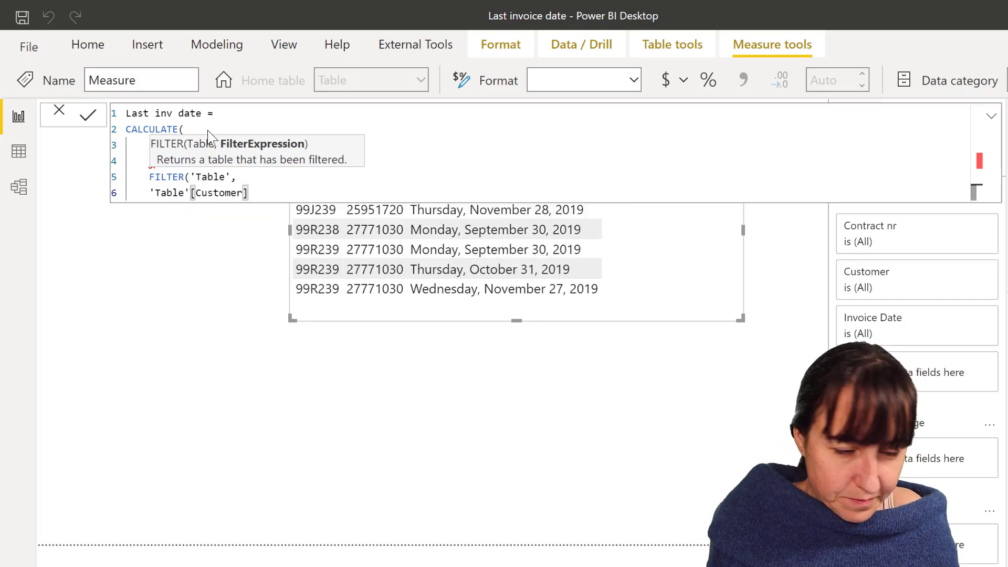
pyautogui.write('=')
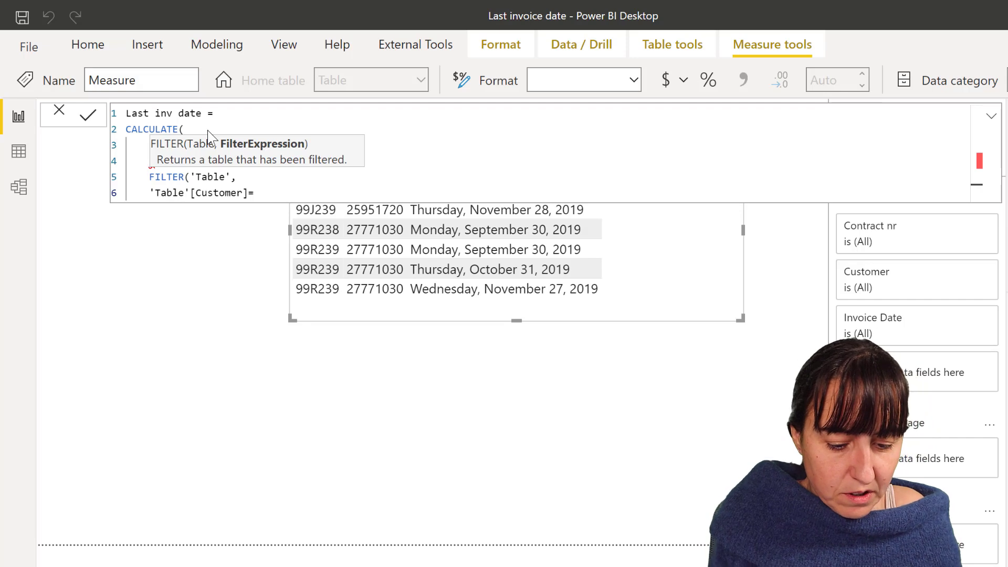
pyautogui.write('sele')
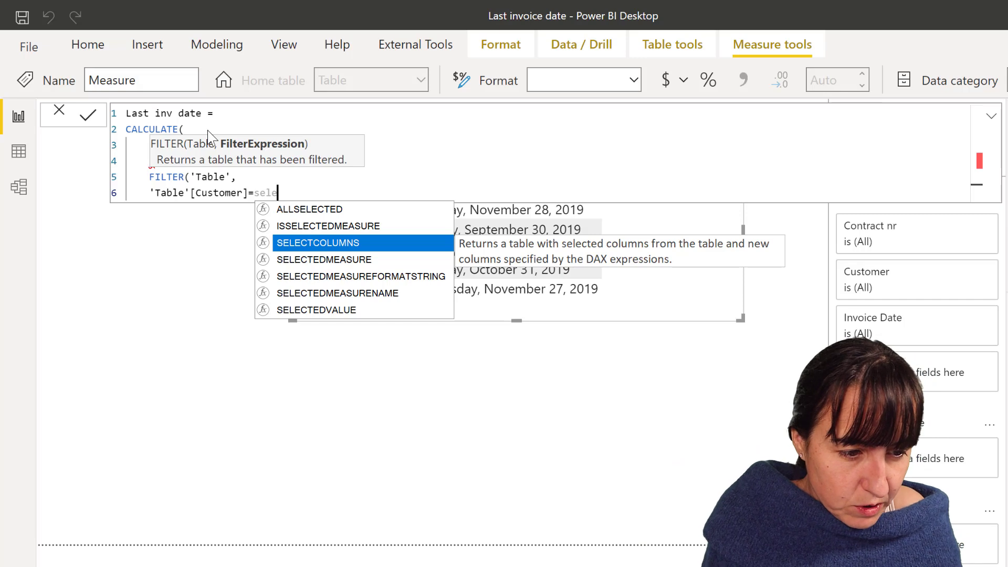
pyautogui.press('Down')
pyautogui.press('Down')
pyautogui.press('Down')
pyautogui.press('Down')
pyautogui.press('Tab')
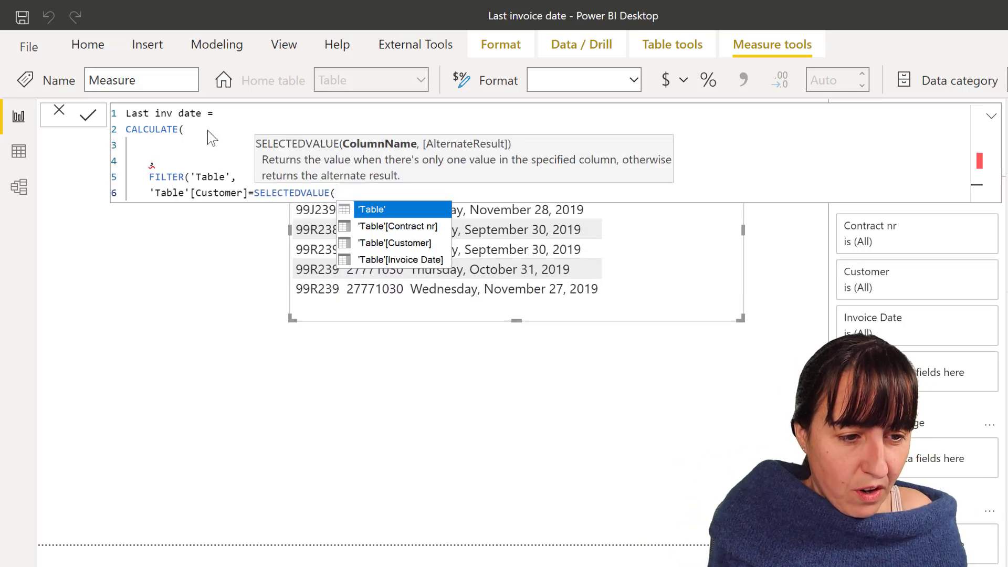
pyautogui.press('Down')
pyautogui.press('Down')
pyautogui.press('Tab')
pyautogui.write(')')
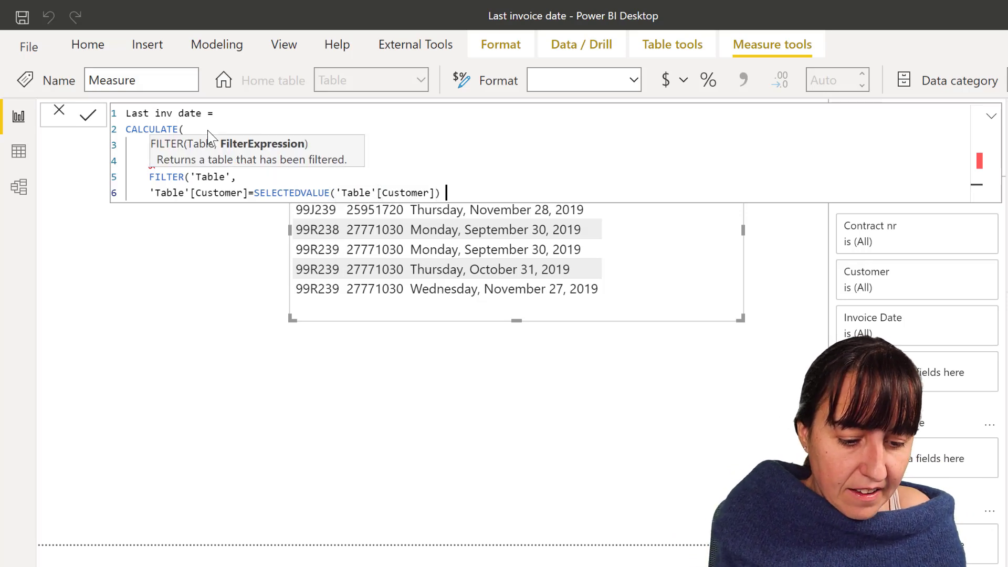
pyautogui.write(' &&')
pyautogui.hotkey('shift', 'Return')
# Add the condition 'Table'[Contract nr]=SELECTEDVALUE('Table'[Contract nr]) and close FILTER.
pyautogui.write('tab')
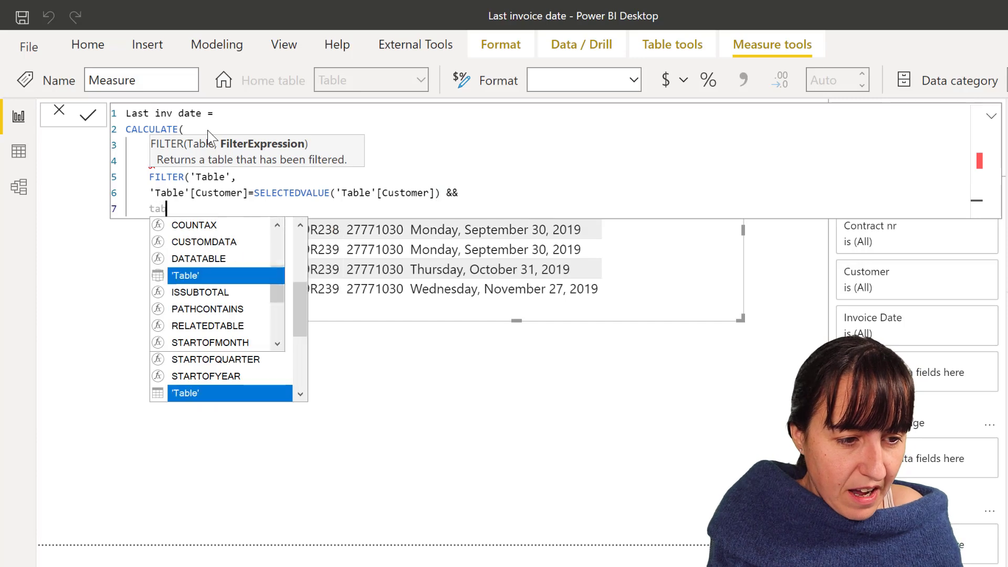
pyautogui.press('Down')
pyautogui.press('Down')
pyautogui.press('Down')
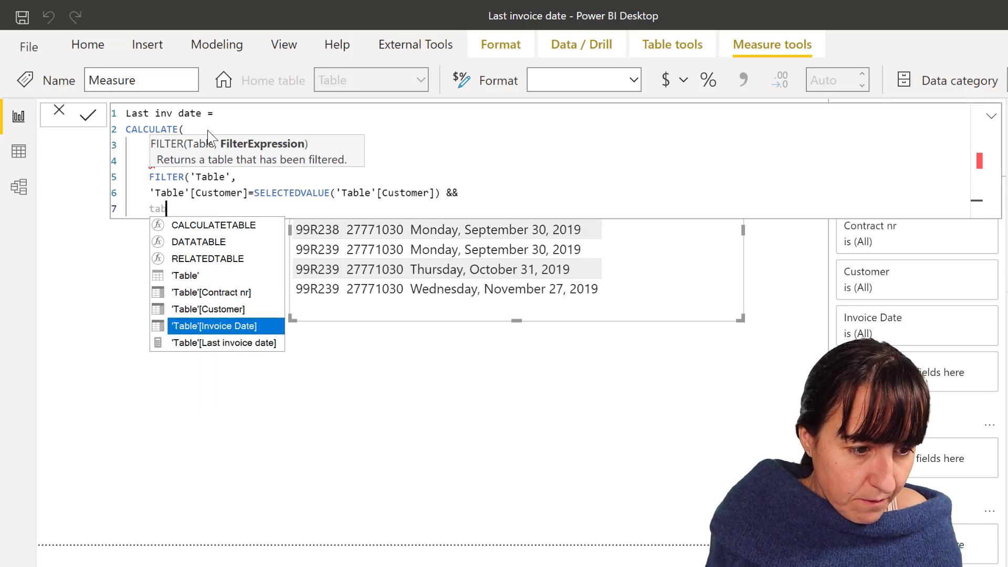
pyautogui.press('Up')
pyautogui.press('Up')
pyautogui.press('Tab')
pyautogui.write('=sele')
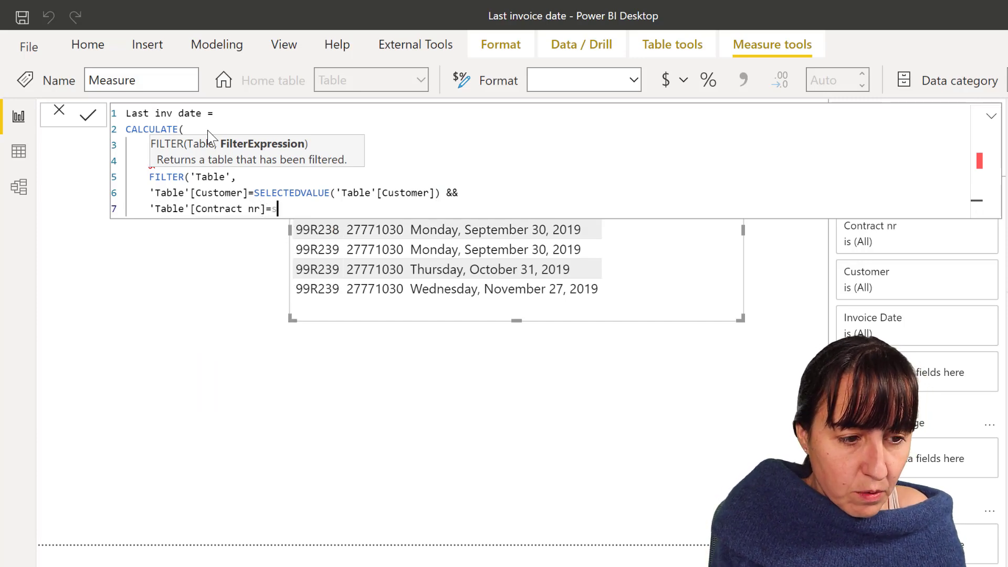
pyautogui.press('Down')
pyautogui.press('Down')
pyautogui.press('Down')
pyautogui.press('Down')
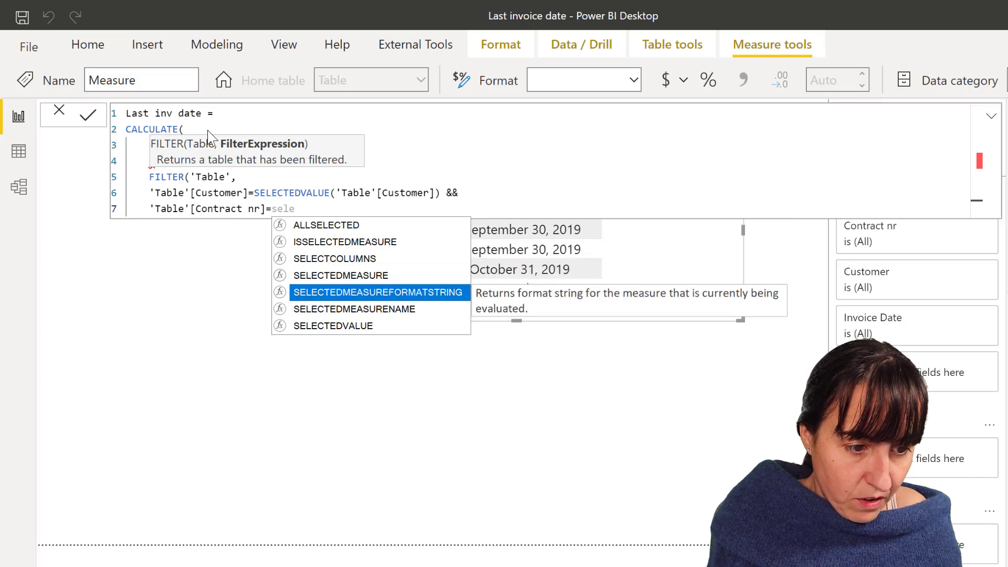
pyautogui.press('Tab')
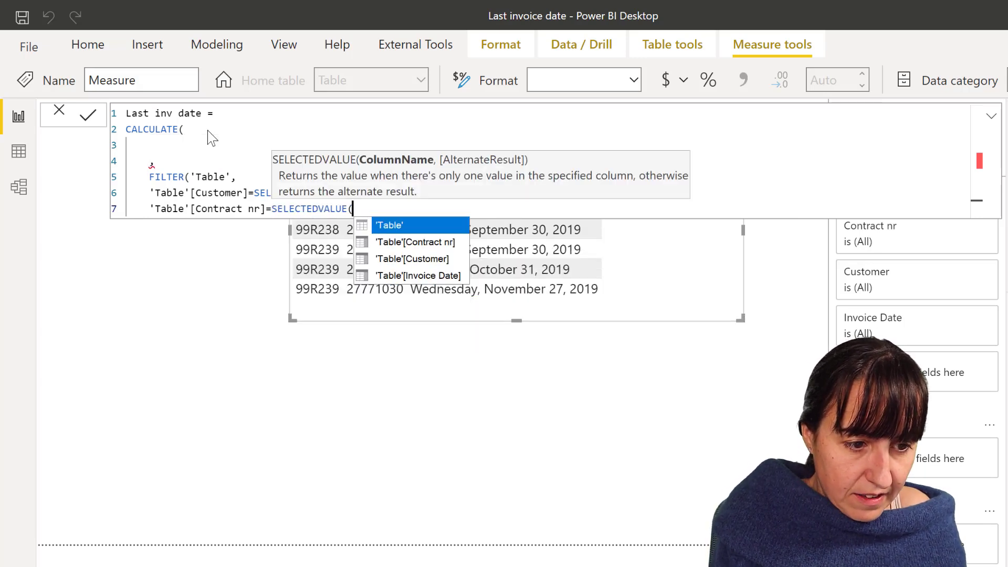
pyautogui.press('Down')
pyautogui.press('Down')
pyautogui.press('Up')
pyautogui.press('Tab')
pyautogui.write(')')
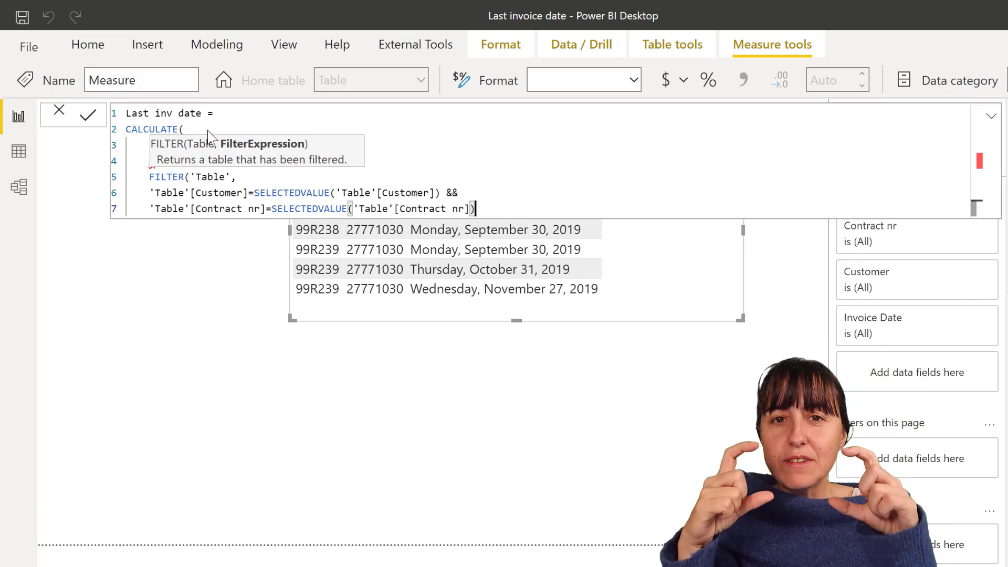
pyautogui.hotkey('alt', 'Tab')
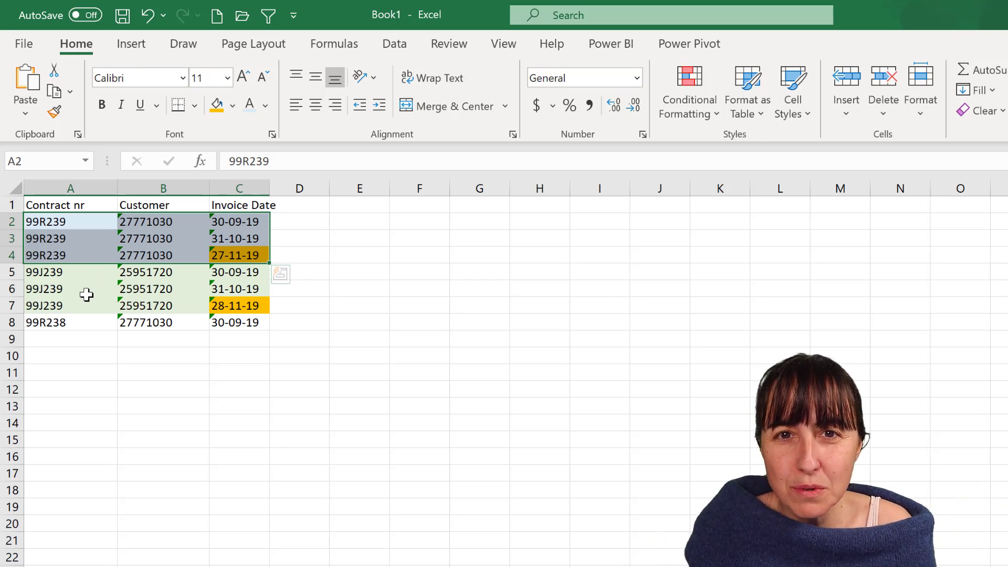
pyautogui.click(318, 221)
pyautogui.moveTo(247, 220); pyautogui.dragTo(244, 258)
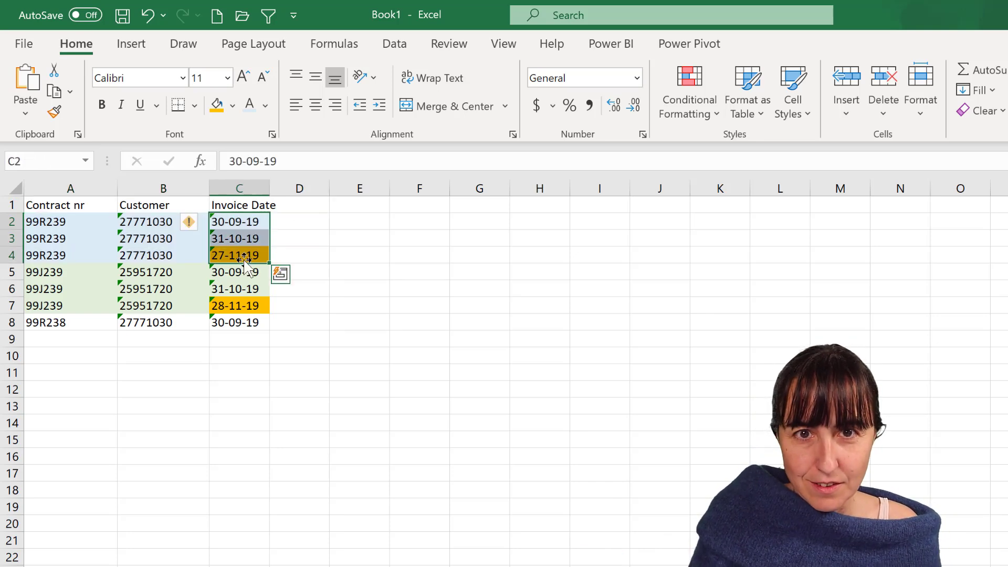
pyautogui.hotkey('alt', 'Tab')
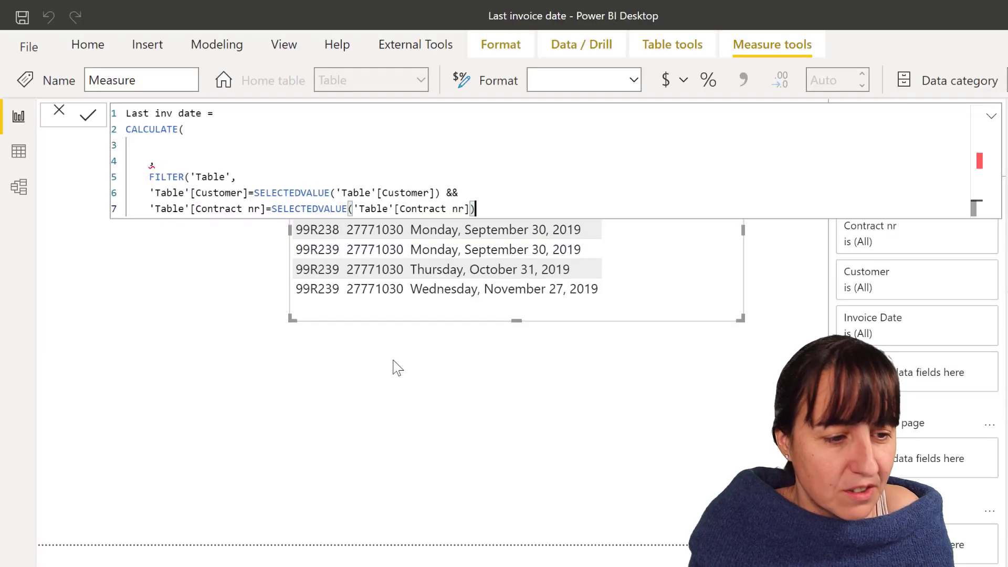
# Enter LASTDATE('Table'[Invoice Date]) as the CALCULATE expression and commit the measure.
pyautogui.click(173, 145)
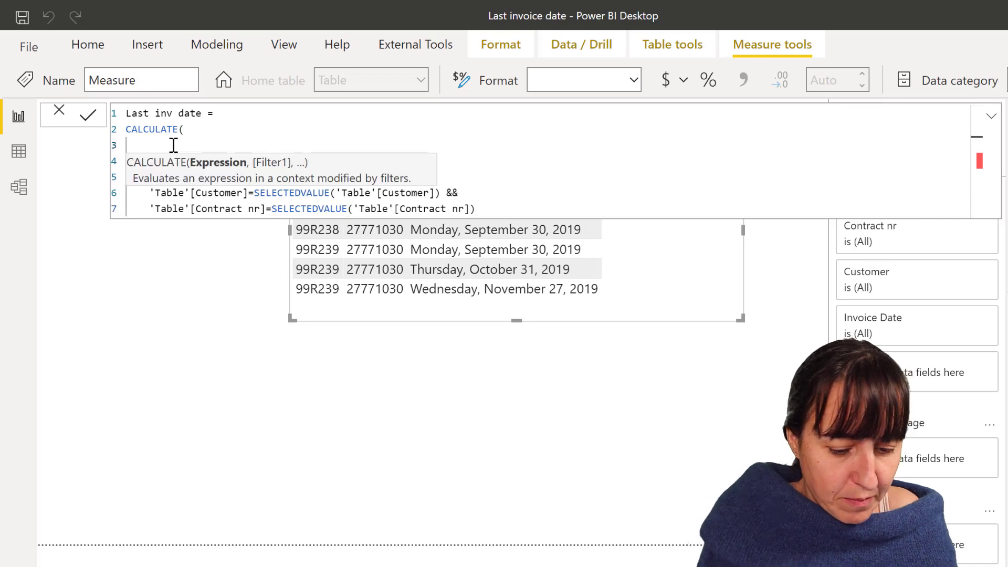
pyautogui.write('las')
pyautogui.press('Down')
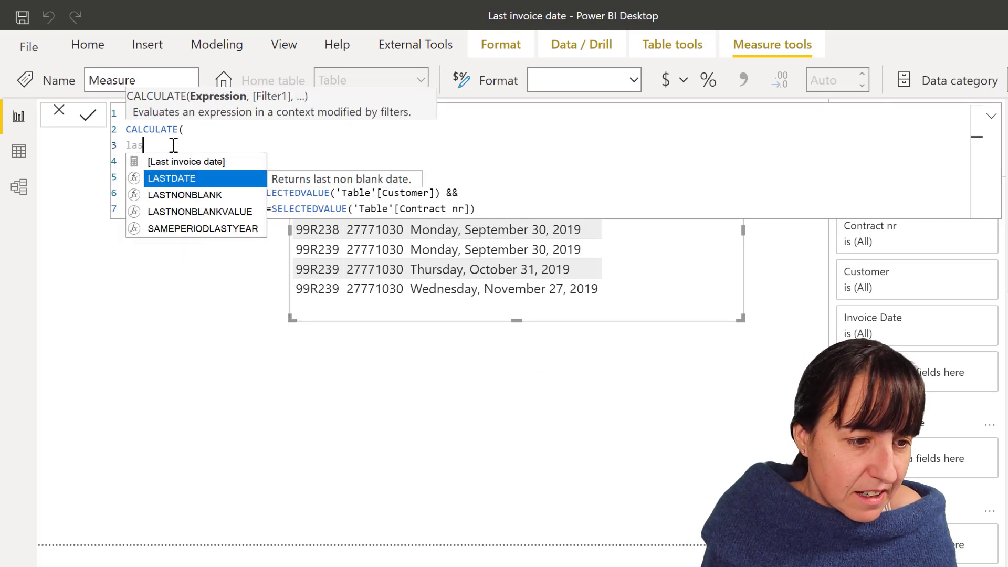
pyautogui.press('Tab')
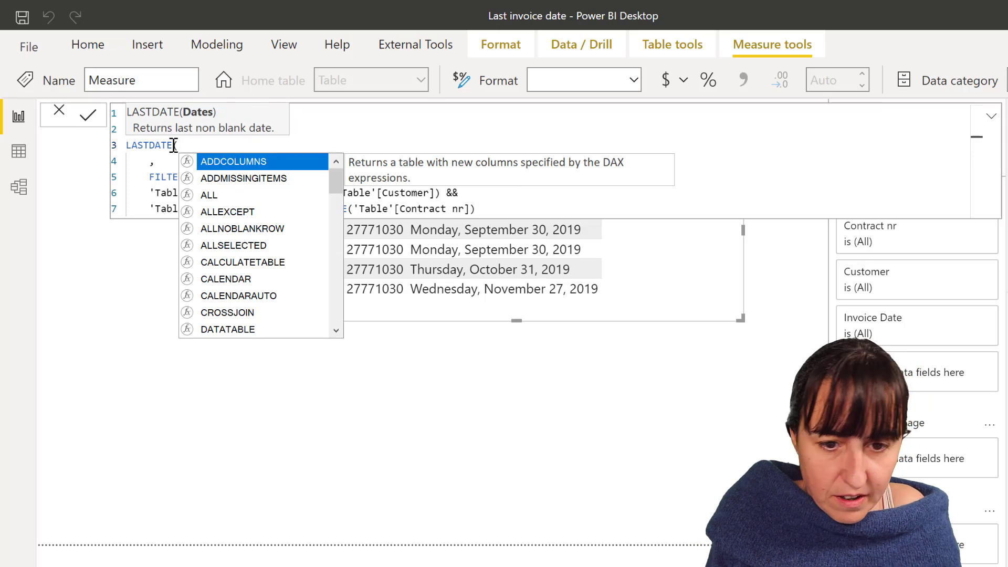
pyautogui.write('dat')
pyautogui.press('Down')
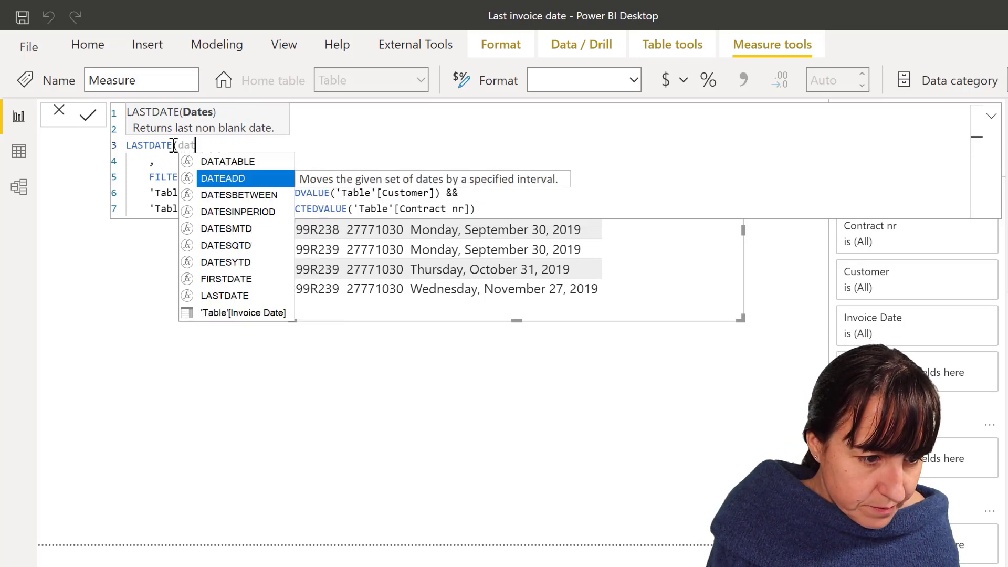
pyautogui.press('Down')
pyautogui.press('Down')
pyautogui.press('Down')
pyautogui.press('Down')
pyautogui.press('Down')
pyautogui.press('Down')
pyautogui.press('Down')
pyautogui.press('Down')
pyautogui.press('Tab')
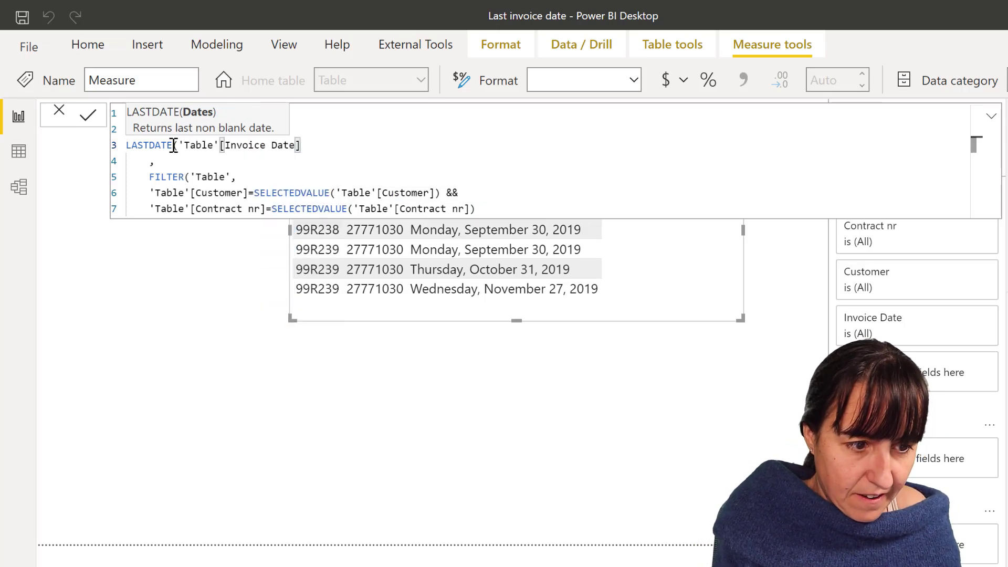
pyautogui.write(')')
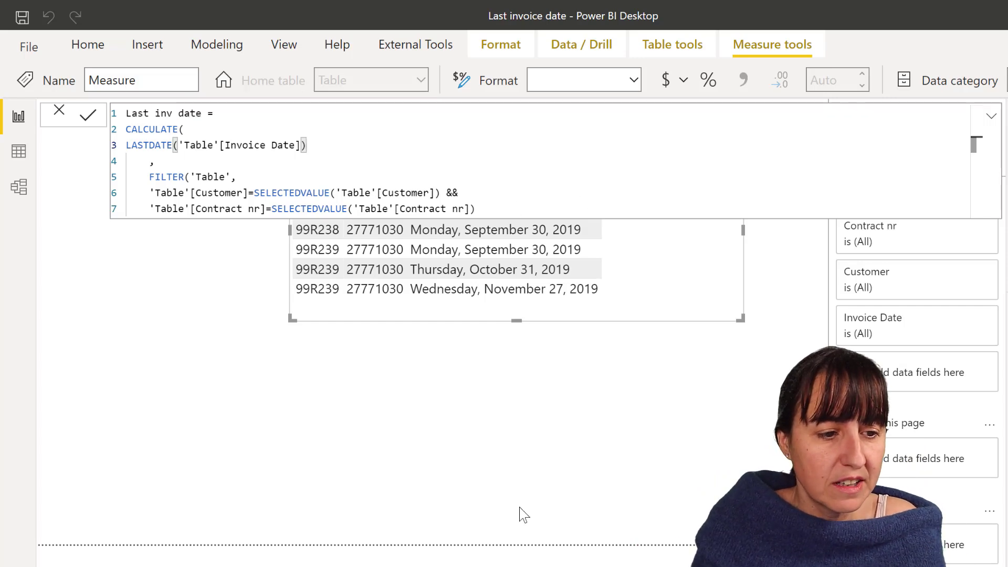
pyautogui.press('Return')
# In Excel, copy the contract and customer from A2:B2 into H2:I2.
pyautogui.hotkey('alt', 'Tab')
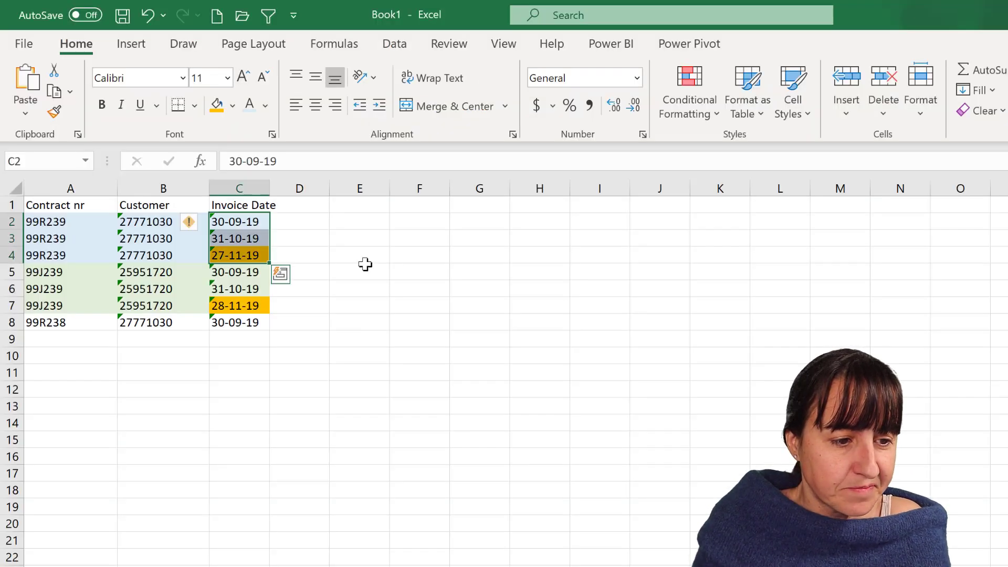
pyautogui.click(339, 221)
pyautogui.moveTo(338, 221); pyautogui.dragTo(308, 219)
pyautogui.click(308, 218)
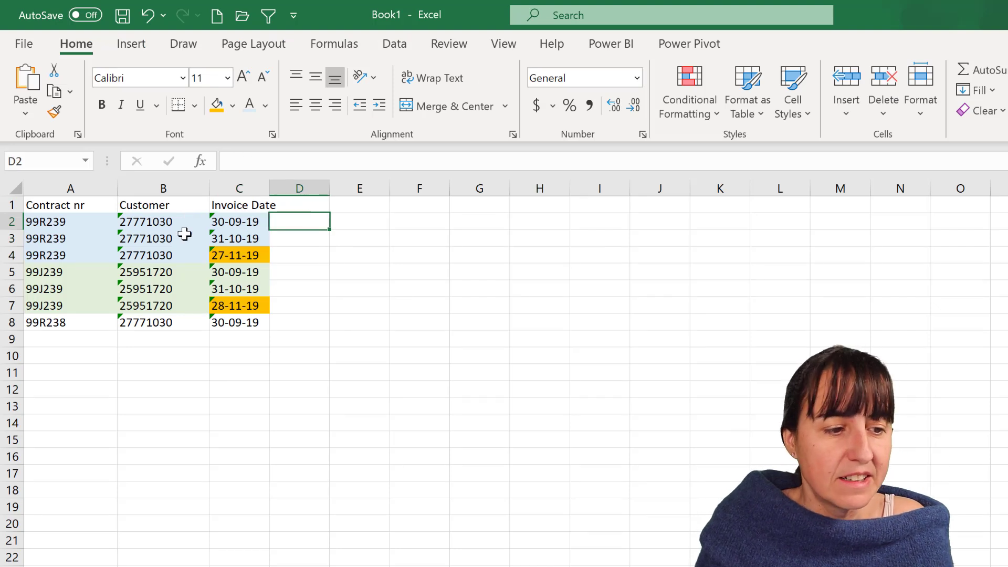
pyautogui.click(70, 218)
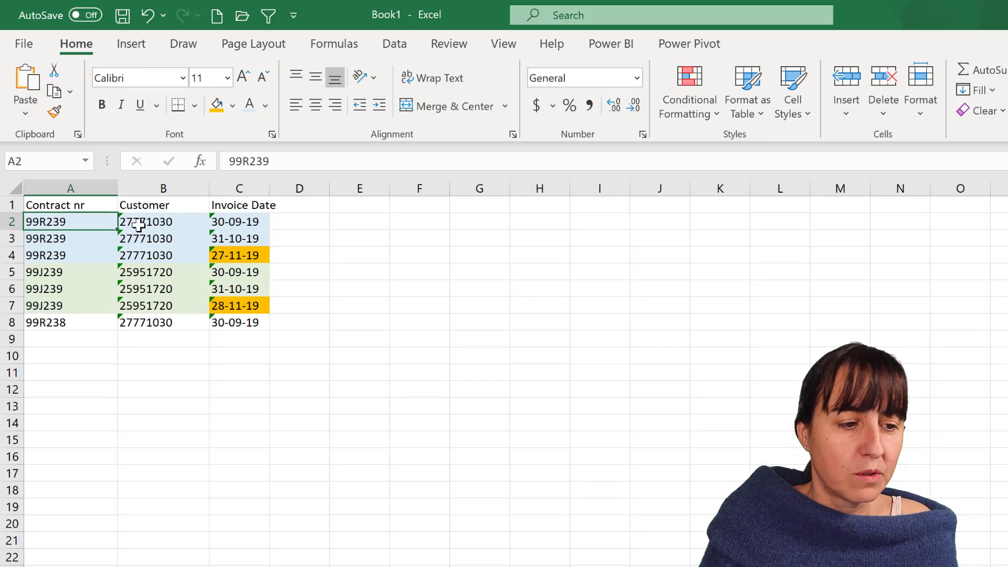
pyautogui.moveTo(89, 223); pyautogui.dragTo(143, 223)
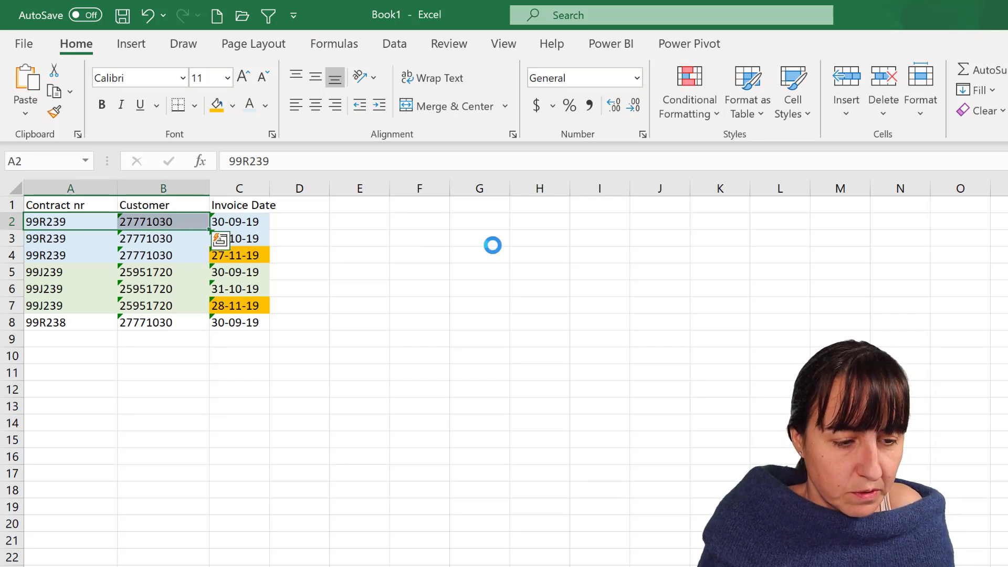
pyautogui.hotkey('ctrl', 'c')
pyautogui.moveTo(510, 223); pyautogui.dragTo(551, 220)
pyautogui.click(551, 222)
pyautogui.hotkey('ctrl', 'v')
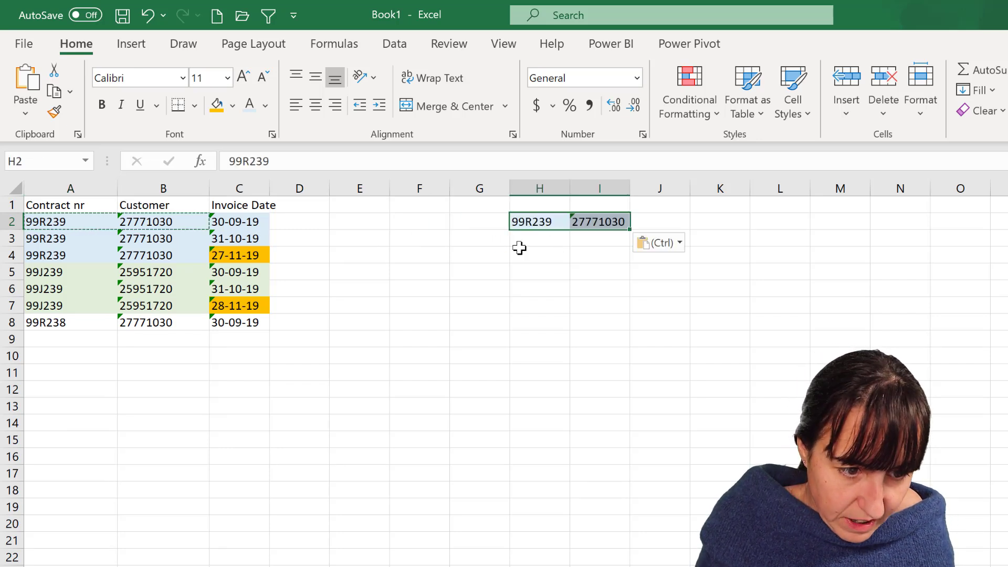
pyautogui.click(544, 240)
# Fill H3:I3 with 99R240 and 27771031, and copy dates C2:C3 into J2:J3.
pyautogui.click(60, 235)
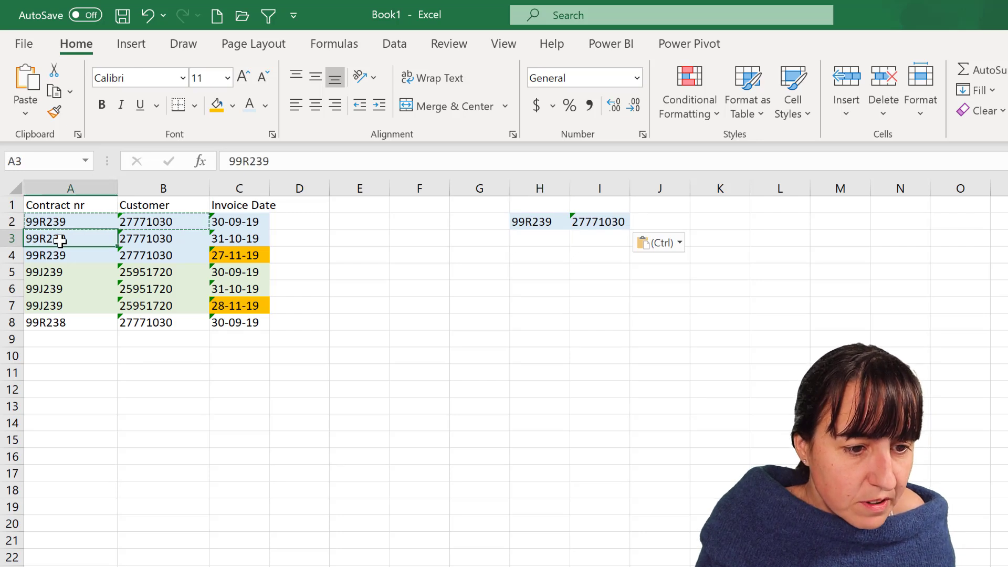
pyautogui.click(67, 223)
pyautogui.click(539, 225)
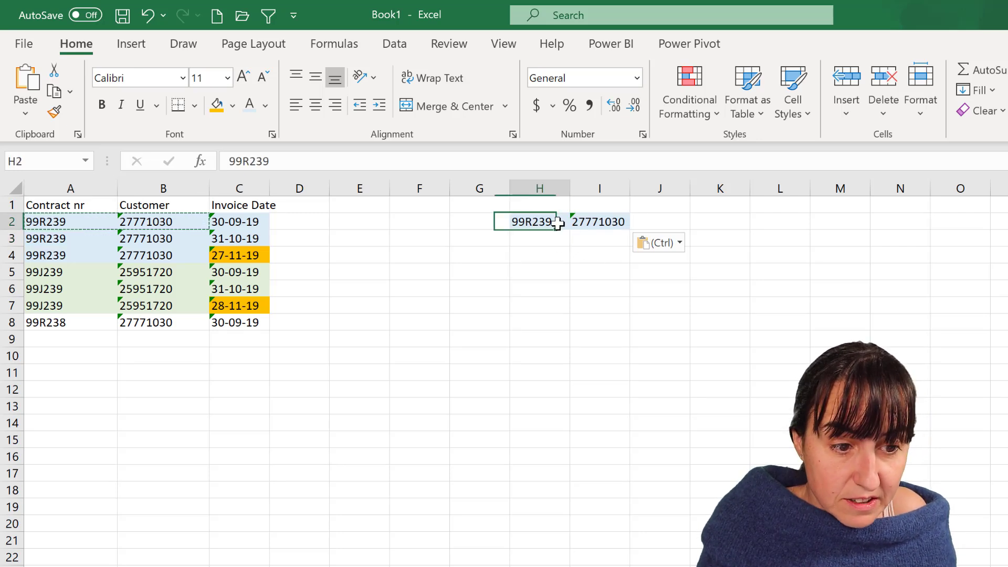
pyautogui.moveTo(571, 233); pyautogui.dragTo(556, 244)
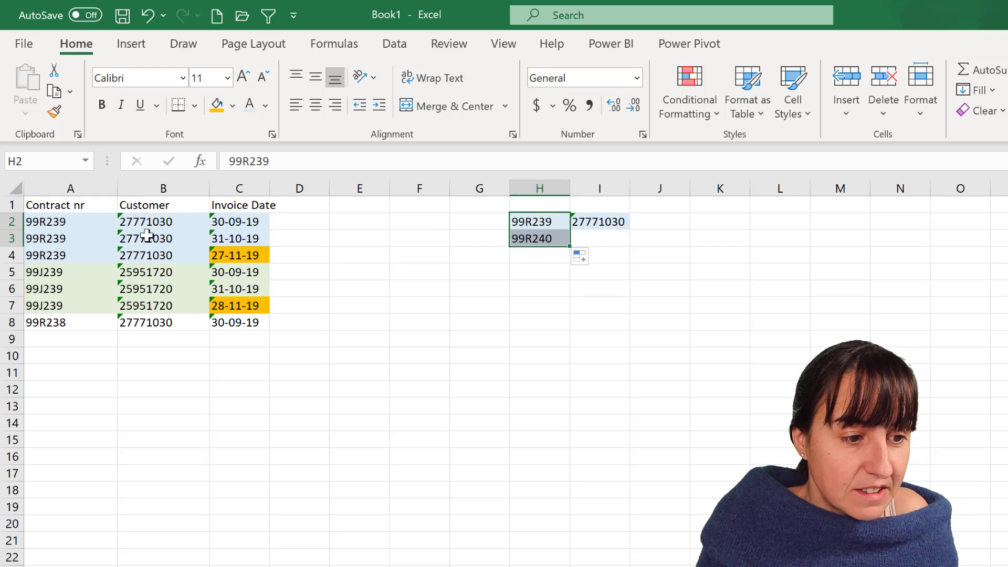
pyautogui.click(619, 221)
pyautogui.moveTo(629, 230); pyautogui.dragTo(628, 246)
pyautogui.moveTo(260, 222); pyautogui.dragTo(261, 238)
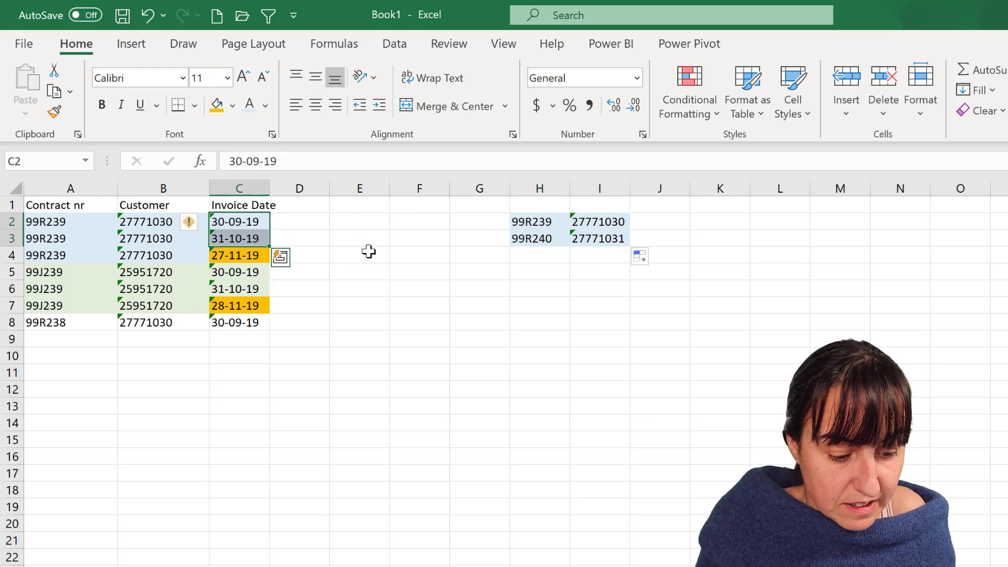
pyautogui.hotkey('ctrl', 'c')
pyautogui.click(671, 222)
pyautogui.hotkey('ctrl', 'v')
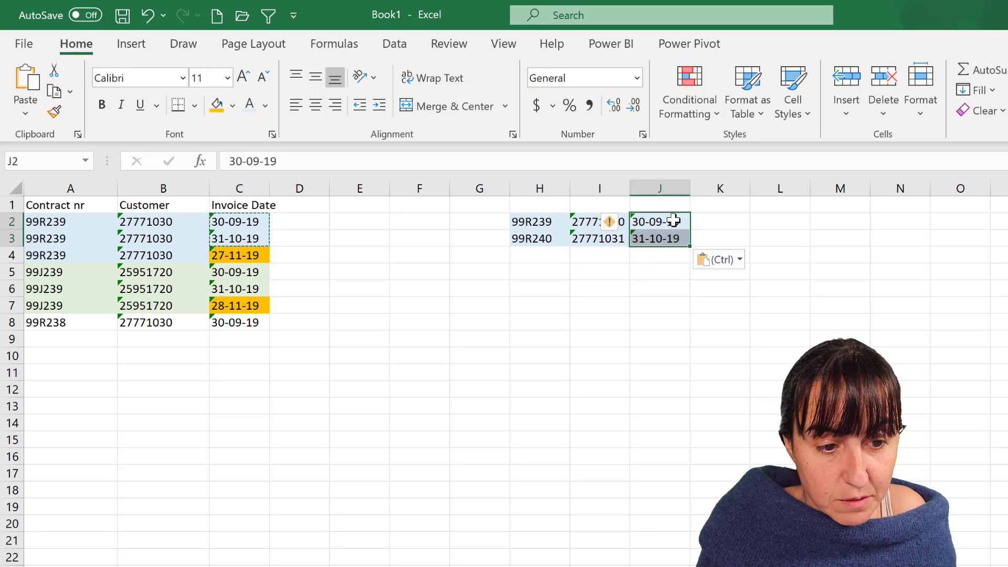
# Extend the side table to row 4 with 99R241, 27771032 and date 31-10-20.
pyautogui.click(551, 253)
pyautogui.click(550, 239)
pyautogui.moveTo(568, 254); pyautogui.dragTo(569, 263)
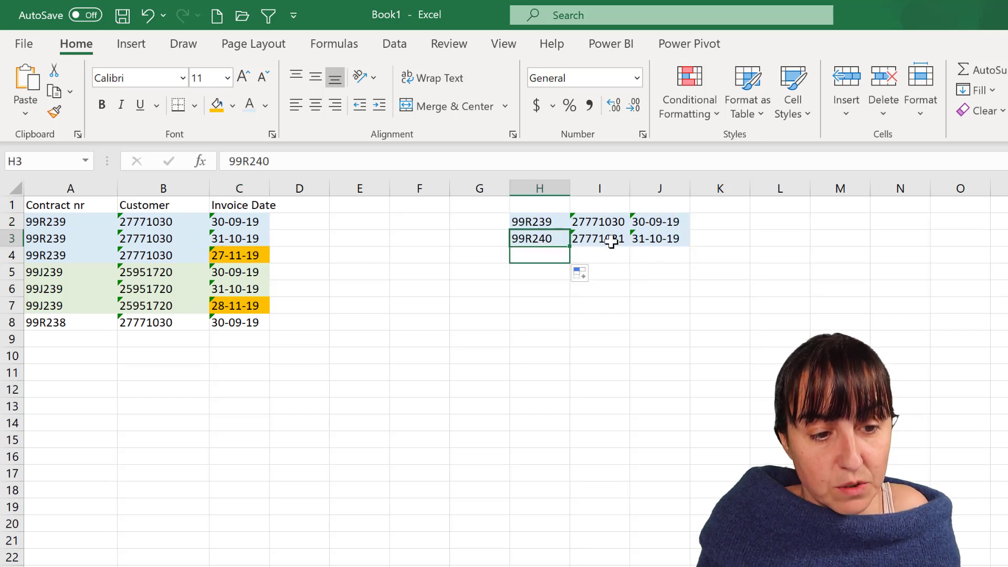
pyautogui.click(629, 243)
pyautogui.moveTo(628, 255); pyautogui.dragTo(629, 262)
pyautogui.click(656, 236)
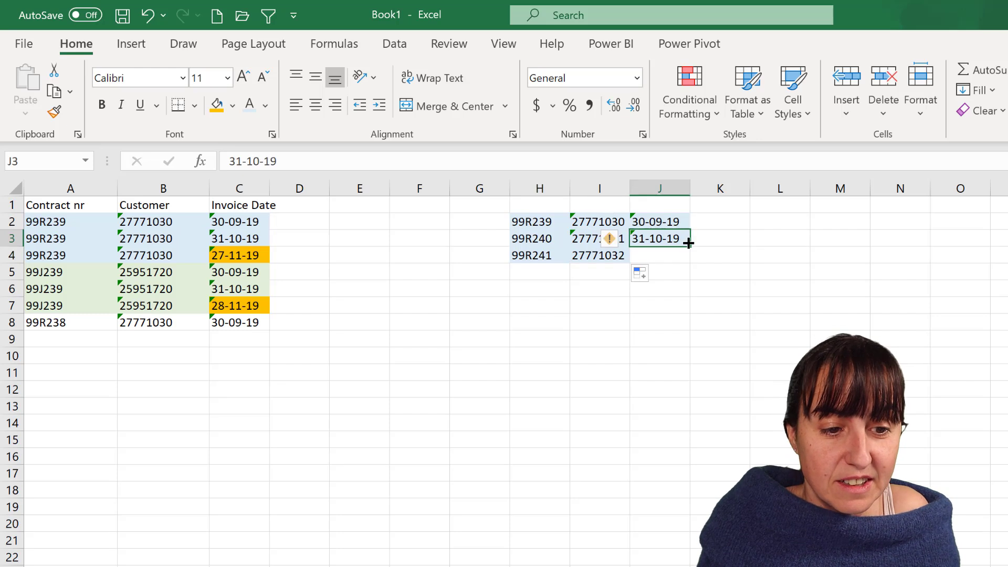
pyautogui.moveTo(689, 246); pyautogui.dragTo(685, 263)
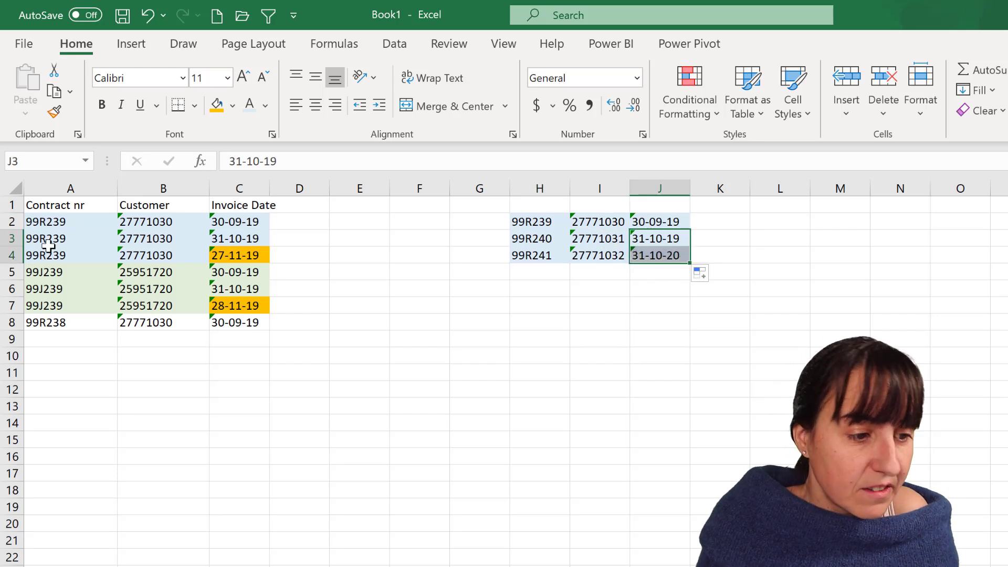
# Paste contract 99J239 from A5 into H5, then delete it again.
pyautogui.click(67, 272)
pyautogui.hotkey('ctrl', 'c')
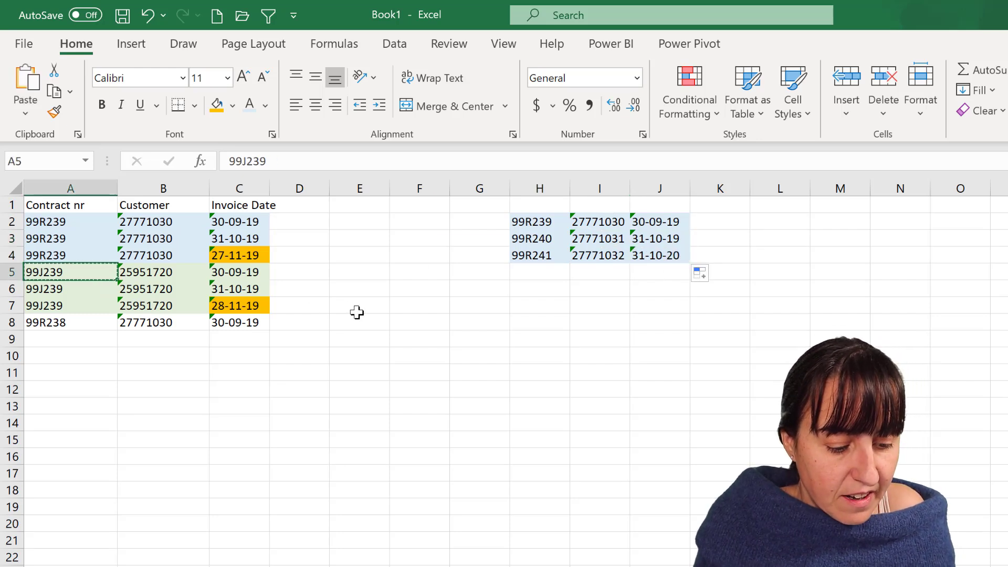
pyautogui.click(539, 268)
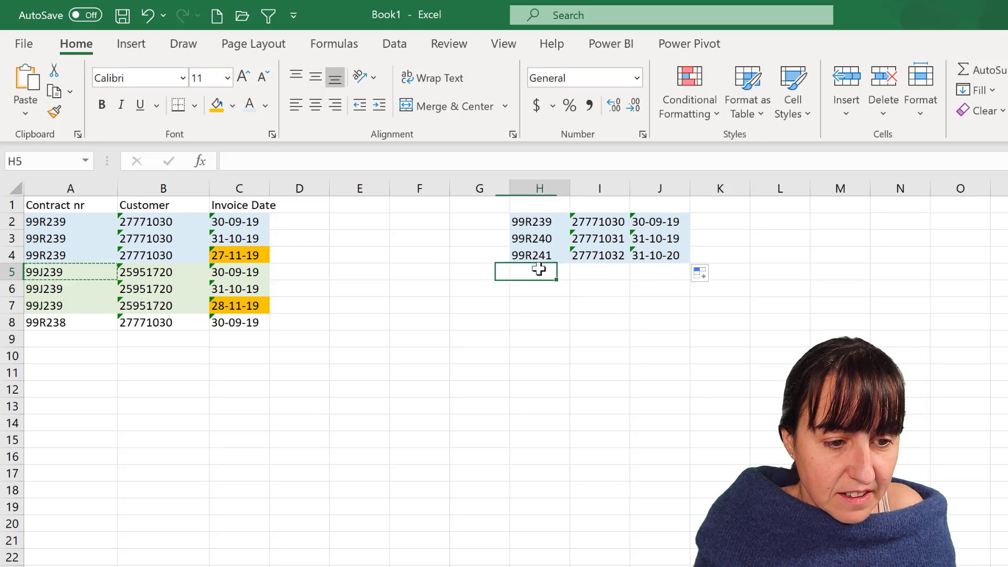
pyautogui.hotkey('ctrl', 'v')
pyautogui.press('Delete')
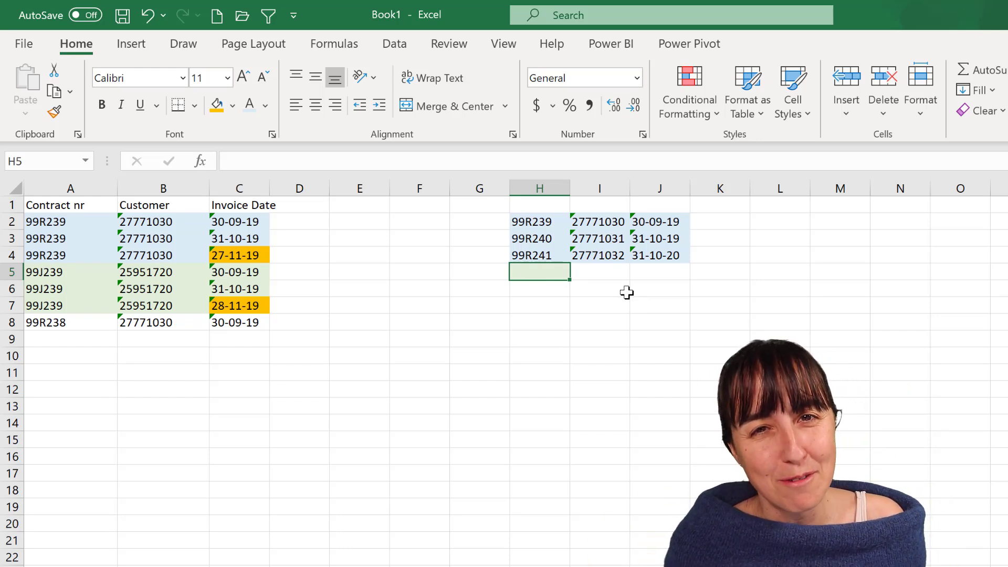
# Select the side table H2:J4 and clear the contract number in H2.
pyautogui.moveTo(671, 219); pyautogui.dragTo(670, 257)
pyautogui.click(531, 207)
pyautogui.moveTo(531, 227); pyautogui.dragTo(659, 243)
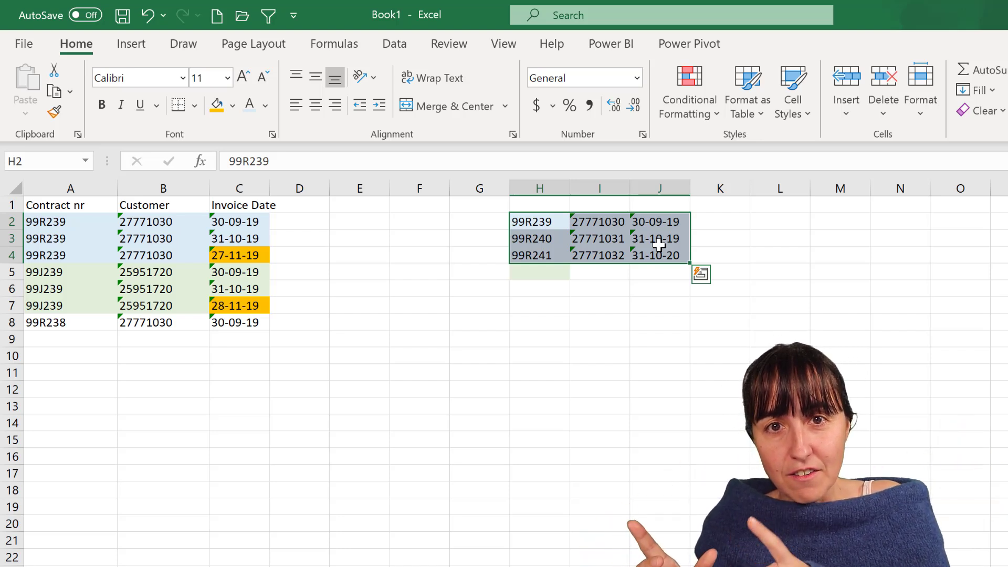
pyautogui.press('BackSpace')
pyautogui.press('Tab')
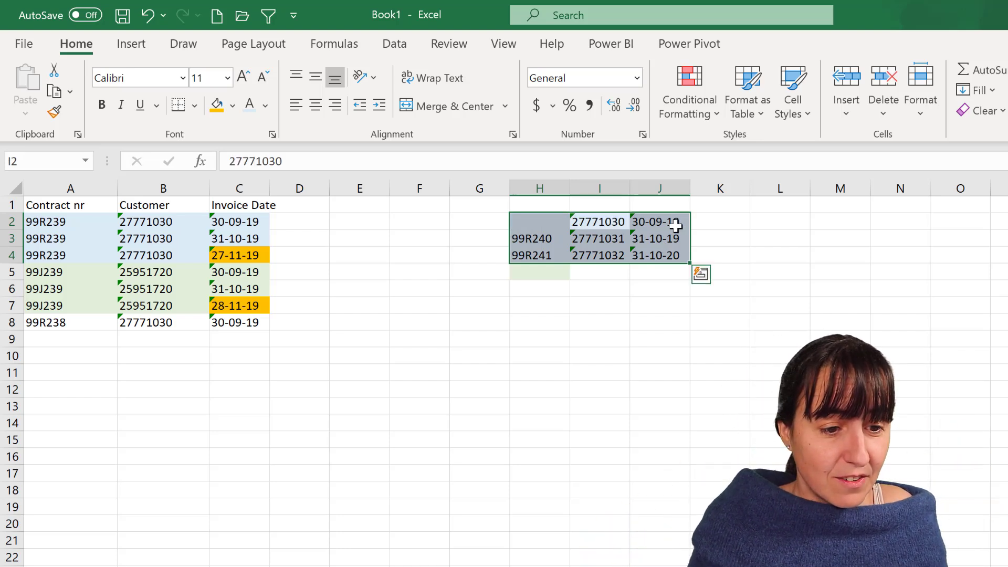
pyautogui.hotkey('alt', 'Tab')
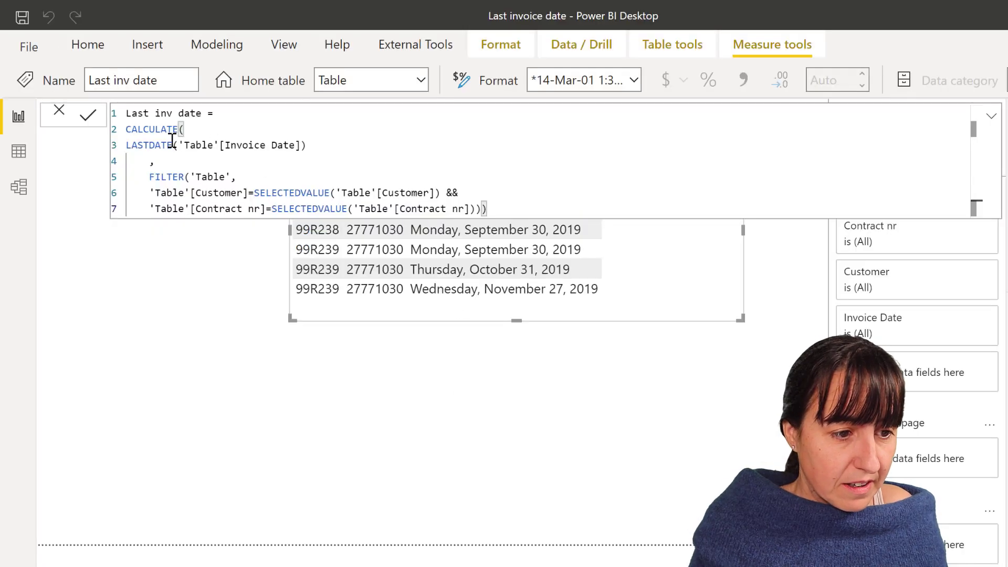
# Review the side table's contract 99R240 and dates down to 31-10-20, then return to Power BI.
pyautogui.hotkey('alt', 'Tab')
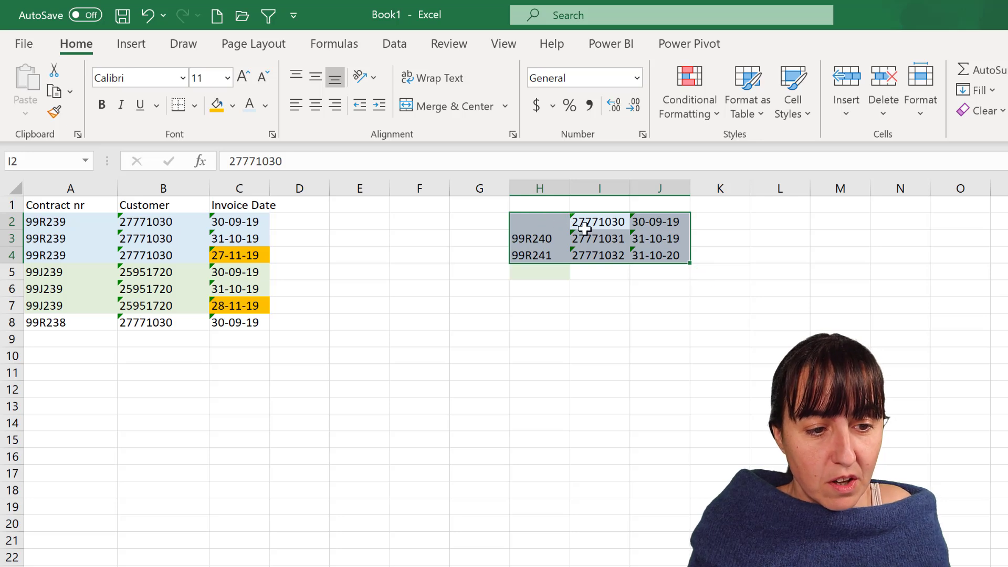
pyautogui.click(546, 240)
pyautogui.moveTo(654, 220); pyautogui.dragTo(669, 258)
pyautogui.click(680, 257)
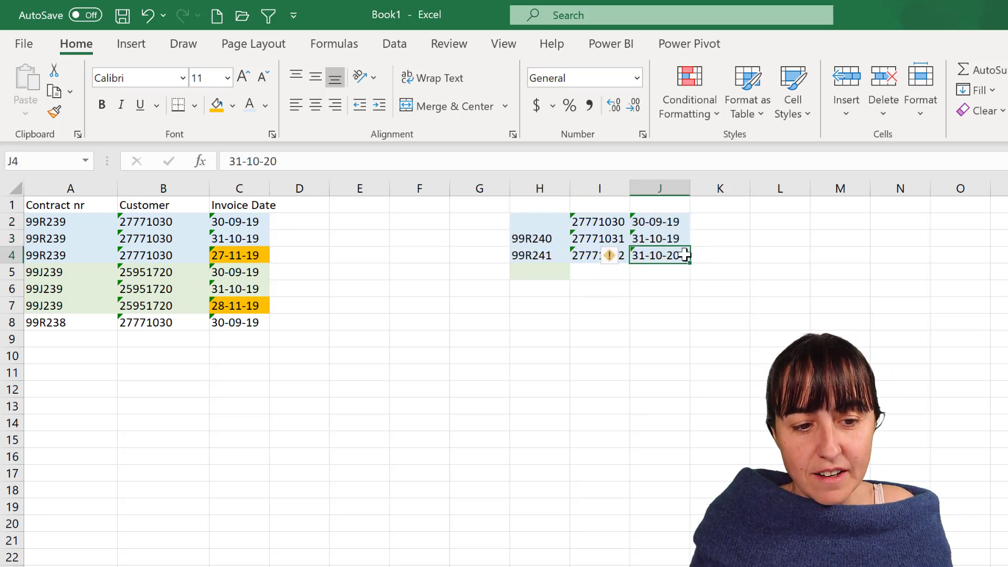
pyautogui.hotkey('alt', 'Tab')
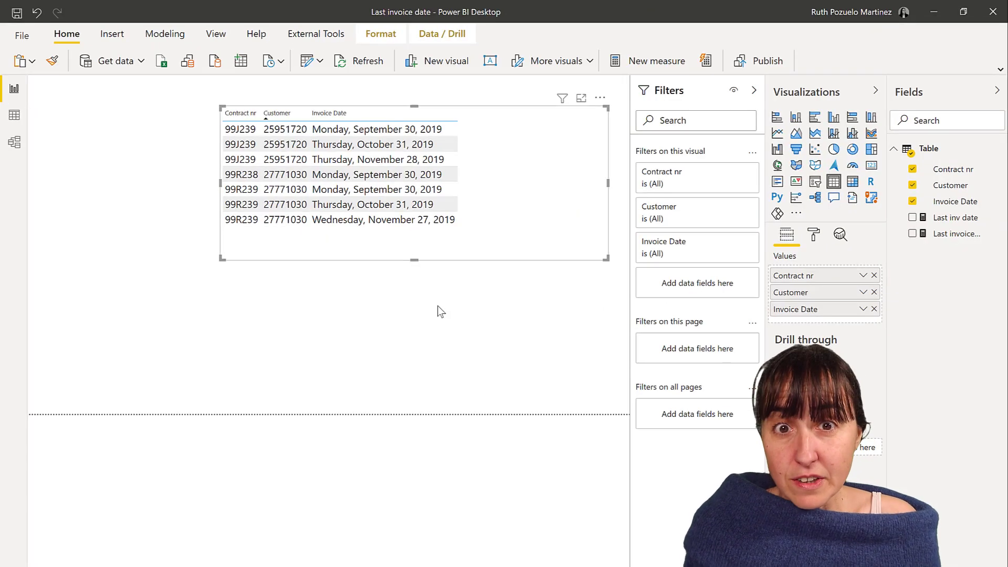
# Add Last inv date as a column of the table visual, then select the 99R239 contract and customer cells in Excel.
pyautogui.moveTo(964, 217); pyautogui.dragTo(515, 197)
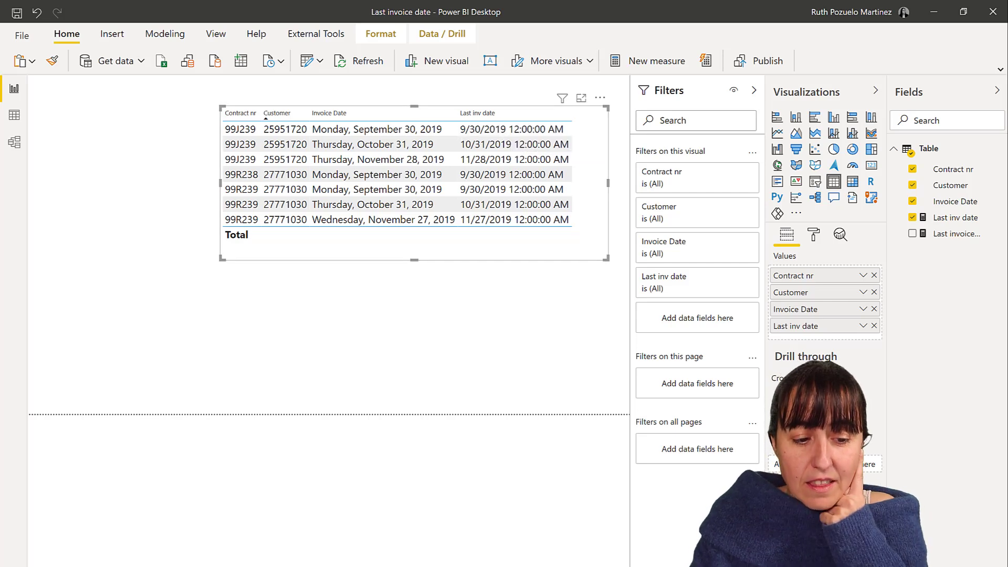
pyautogui.hotkey('alt', 'Tab')
pyautogui.click(270, 309)
pyautogui.moveTo(55, 171); pyautogui.dragTo(181, 188)
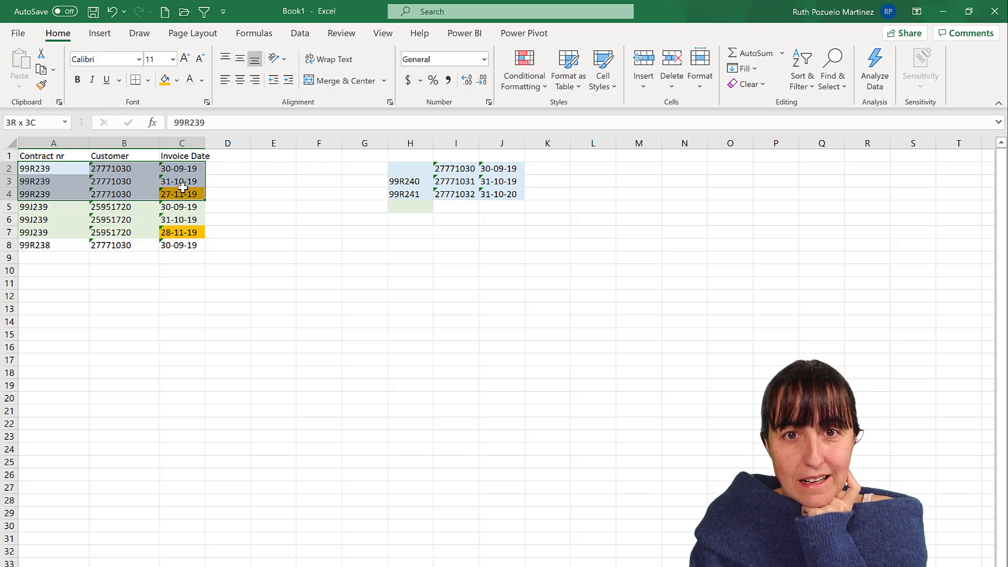
# Select the 99R239 rows A2:C4 and briefly check the Last invoice date report in Power BI.
pyautogui.moveTo(182, 187); pyautogui.dragTo(182, 188)
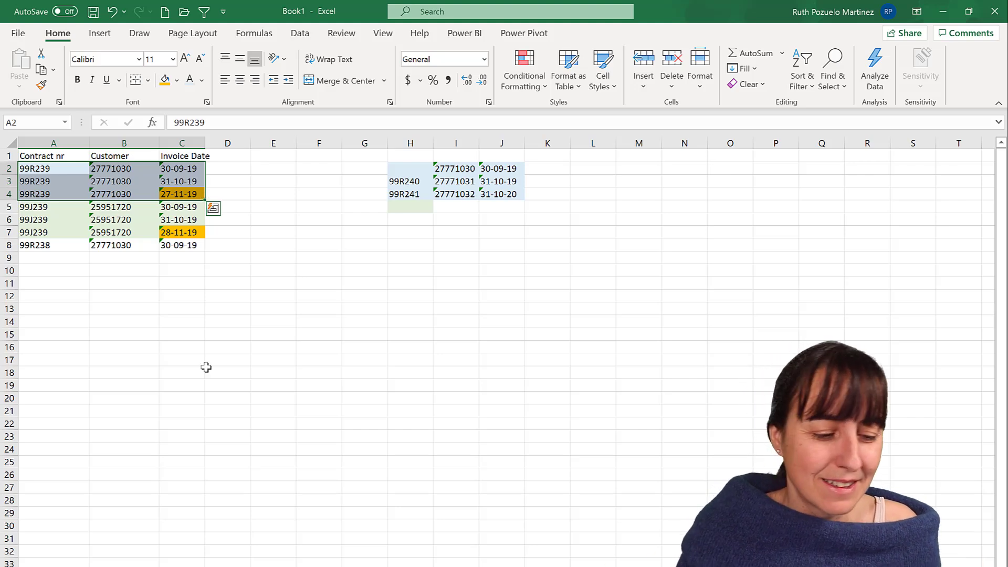
pyautogui.click(329, 563)
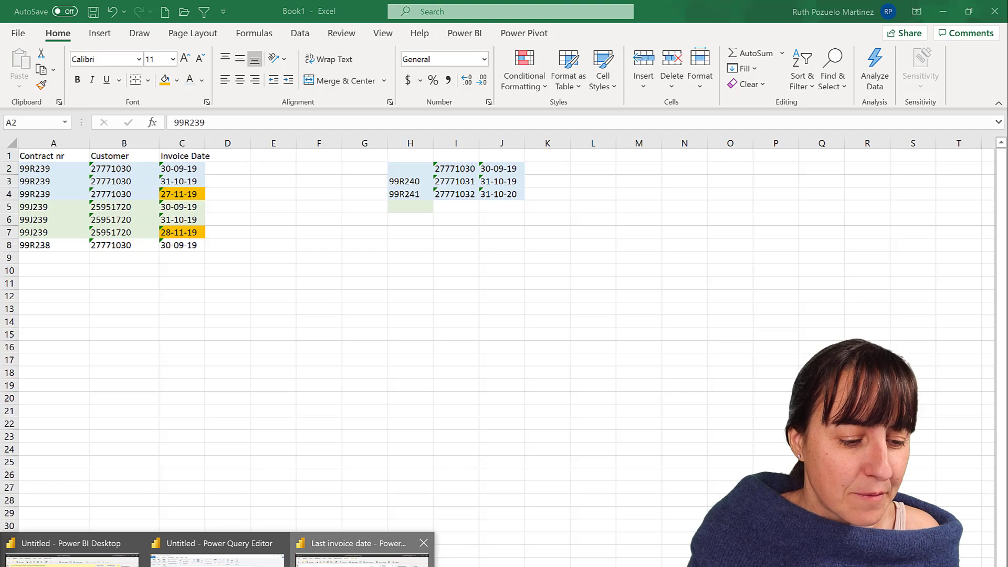
pyautogui.click(329, 560)
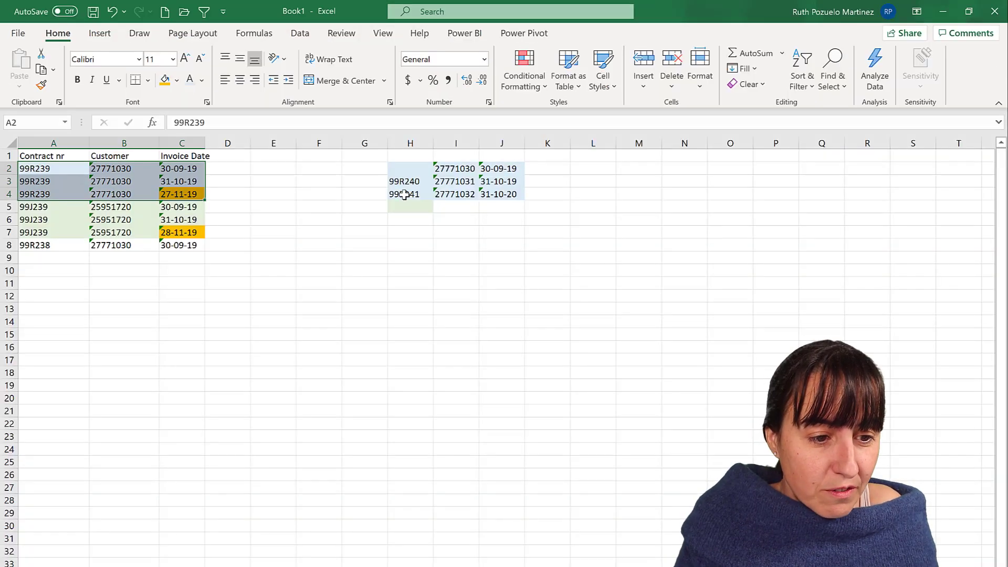
pyautogui.click(406, 184)
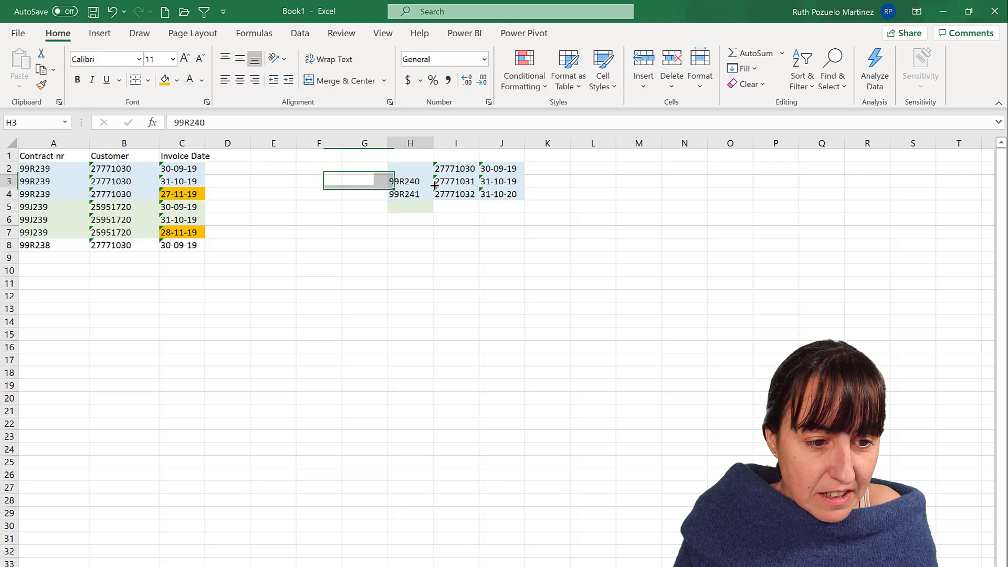
# Fill 99R239 into H2 and paste it over H3:H4 so every side-table contract reads 99R239.
pyautogui.moveTo(436, 187); pyautogui.dragTo(416, 166)
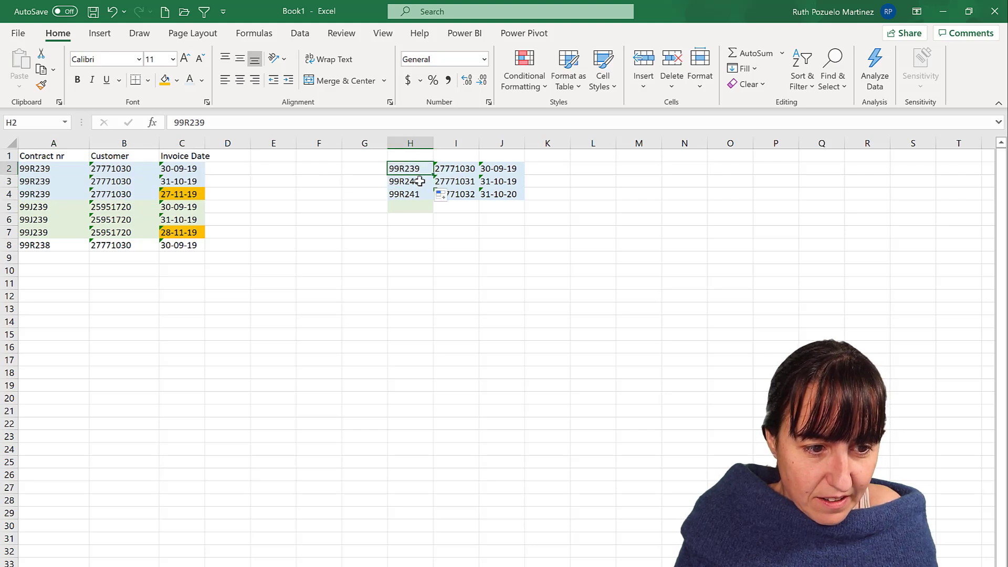
pyautogui.click(420, 181)
pyautogui.click(419, 167)
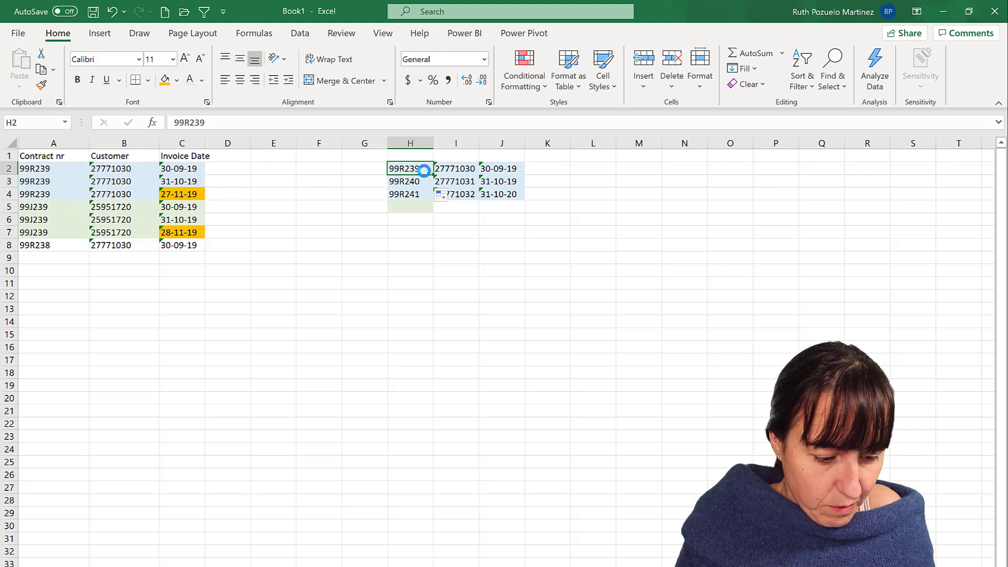
pyautogui.hotkey('ctrl', 'c')
pyautogui.hotkey('ctrl', 'v')
pyautogui.moveTo(417, 181); pyautogui.dragTo(513, 193)
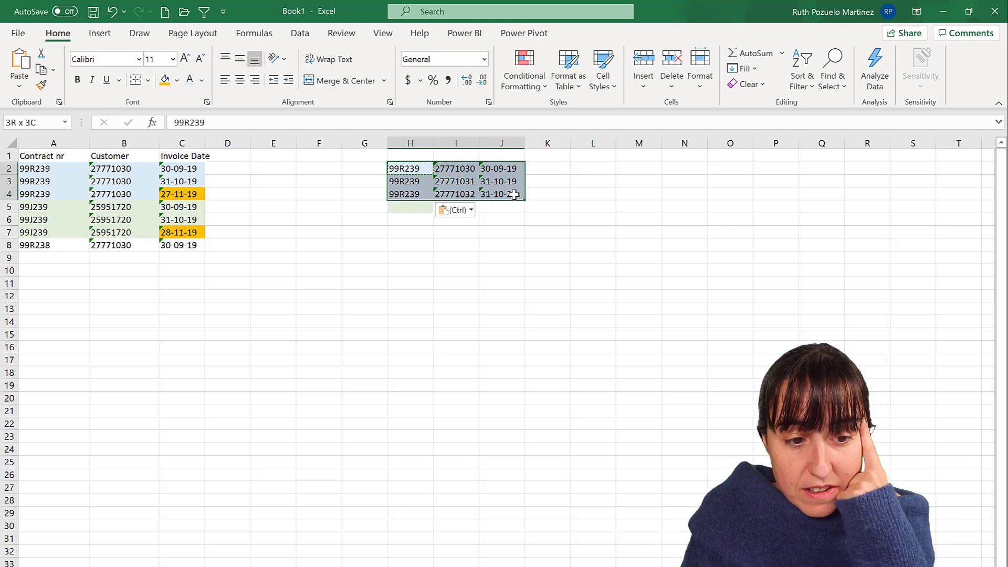
pyautogui.click(609, 190)
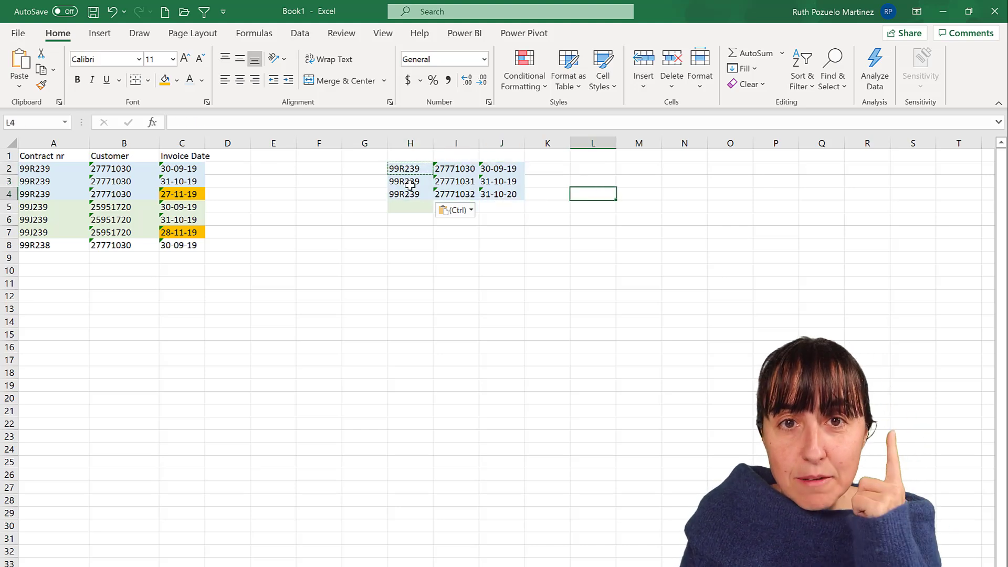
pyautogui.moveTo(415, 168); pyautogui.dragTo(521, 168)
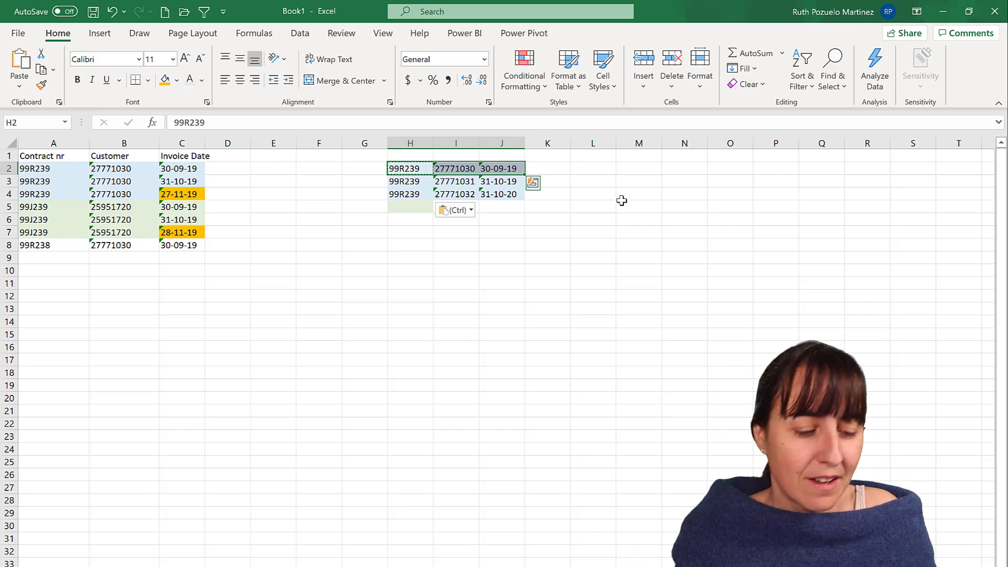
pyautogui.hotkey('alt', 'Tab')
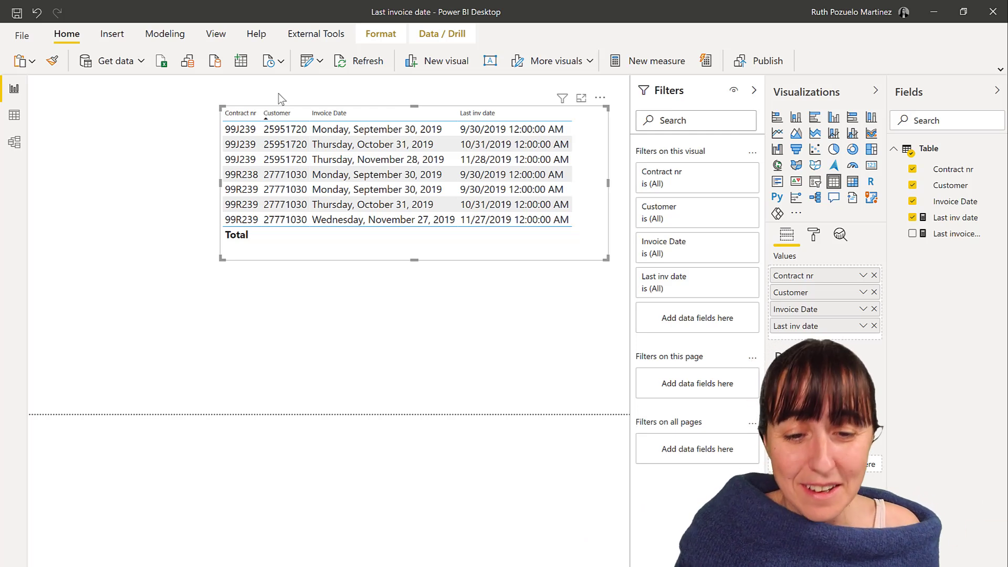
# Change the filter to FILTER(ALL('Table'), …) so the 99R239 rows all show 11/27/2019.
pyautogui.click(968, 219)
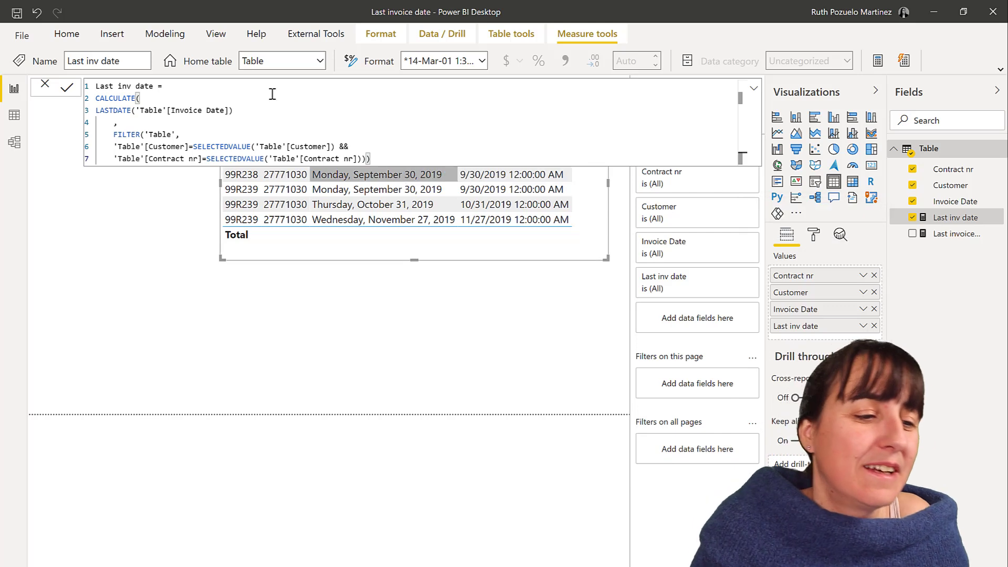
pyautogui.press('Left')
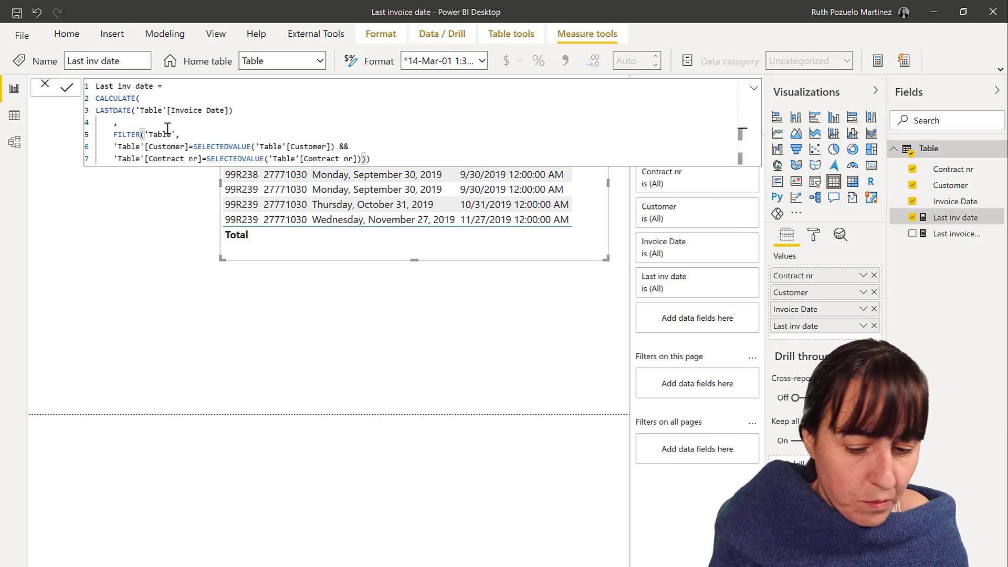
pyautogui.write('ALL(')
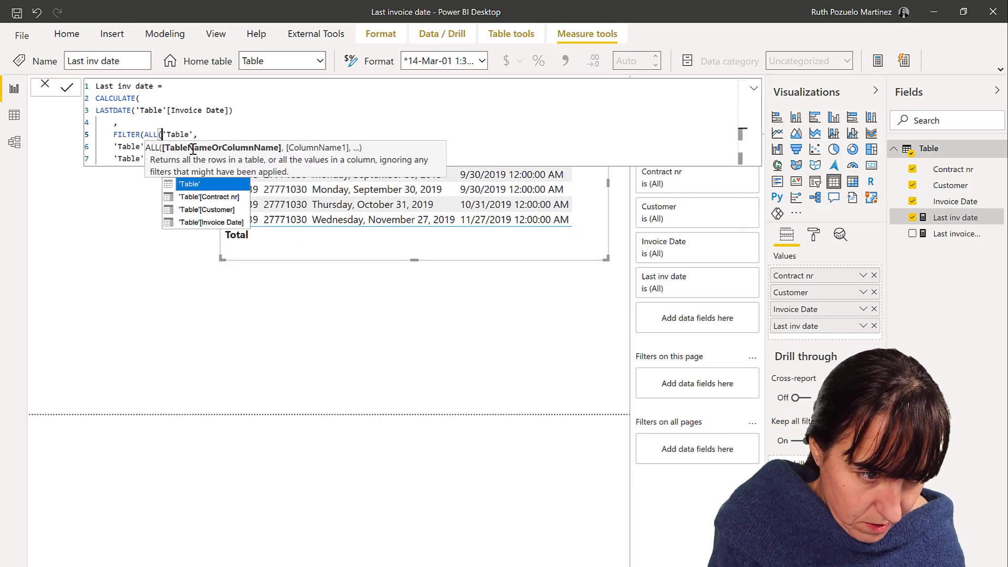
pyautogui.click(193, 134)
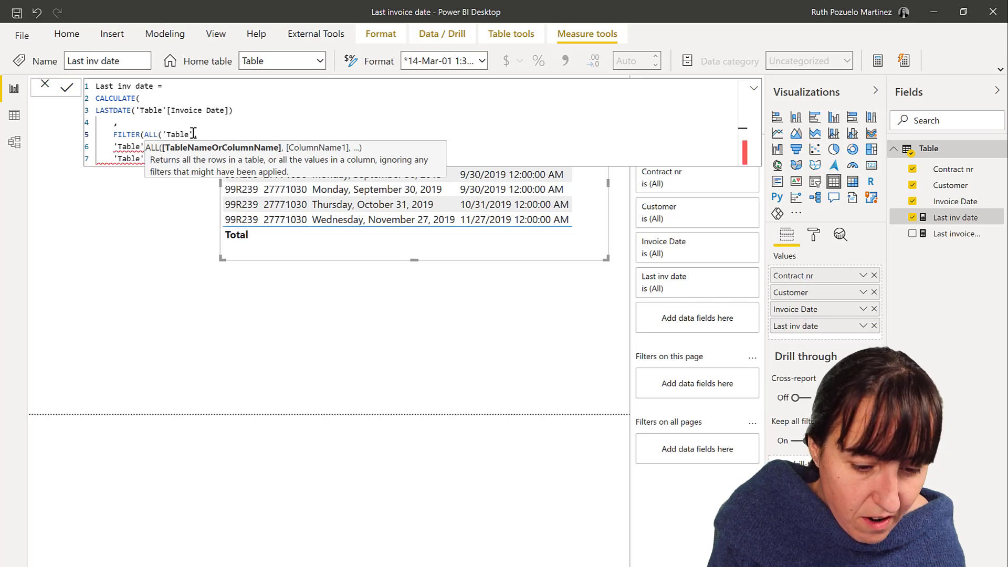
pyautogui.write('),')
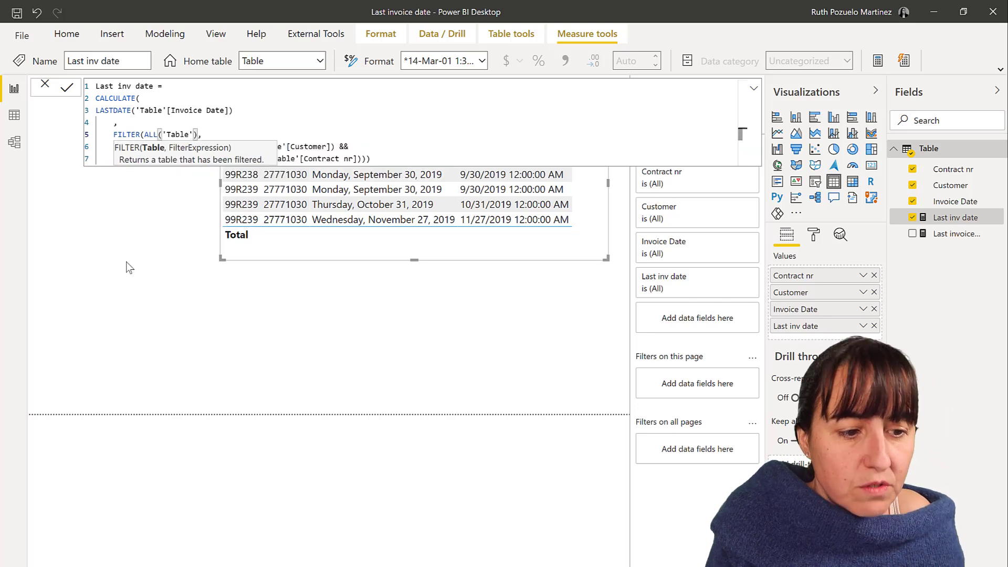
pyautogui.press('Return')
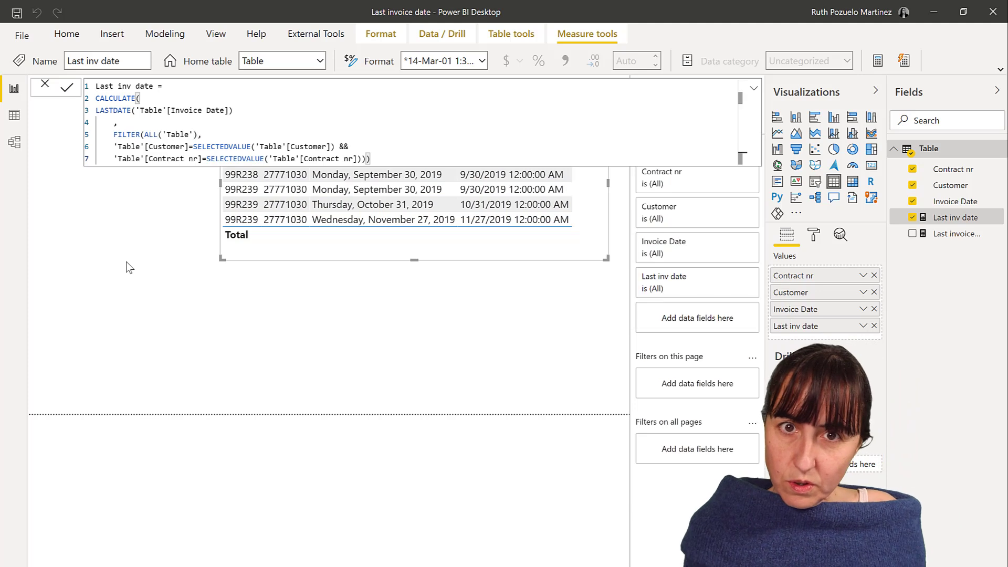
pyautogui.click(755, 88)
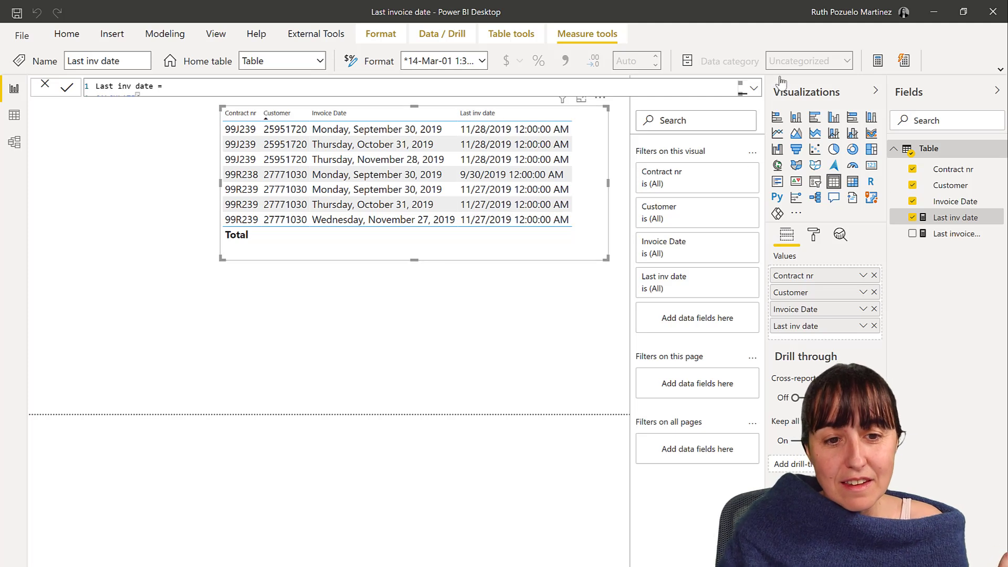
# Expand the formula bar to display all seven lines of the Last inv date DAX measure.
pyautogui.click(754, 88)
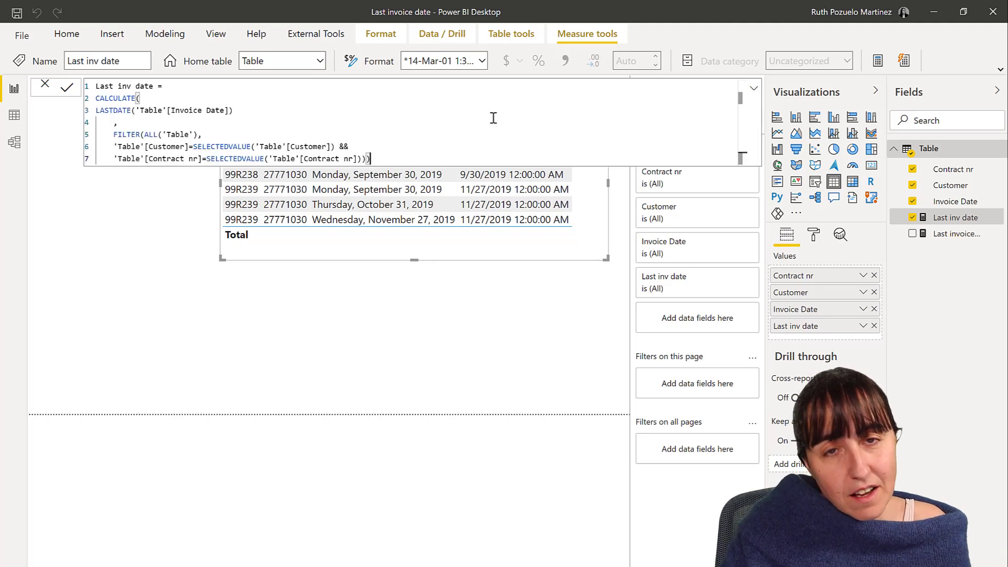